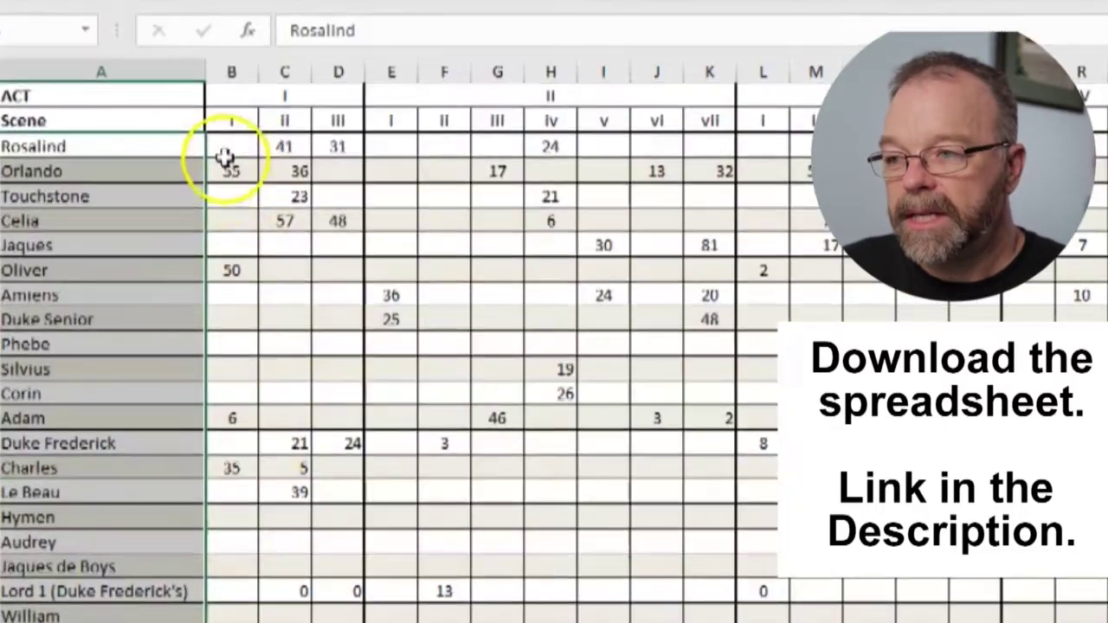
Total Rosalind's lines across all scenes in the TOTAL LINES column with =SUM(B3:W3)
click(130, 155)
click(290, 146)
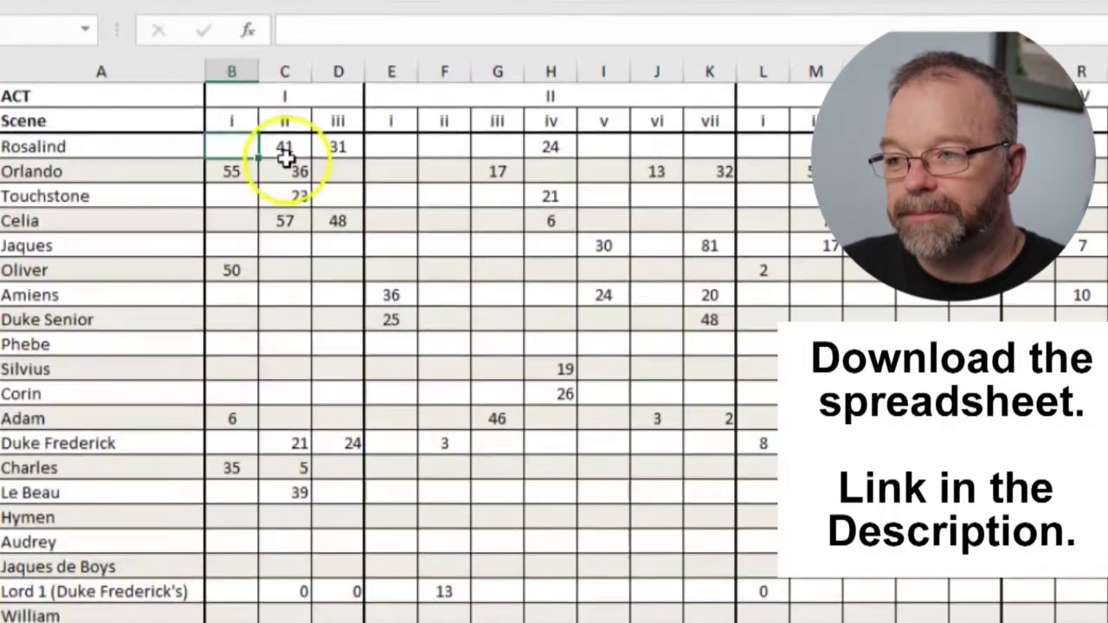
click(339, 148)
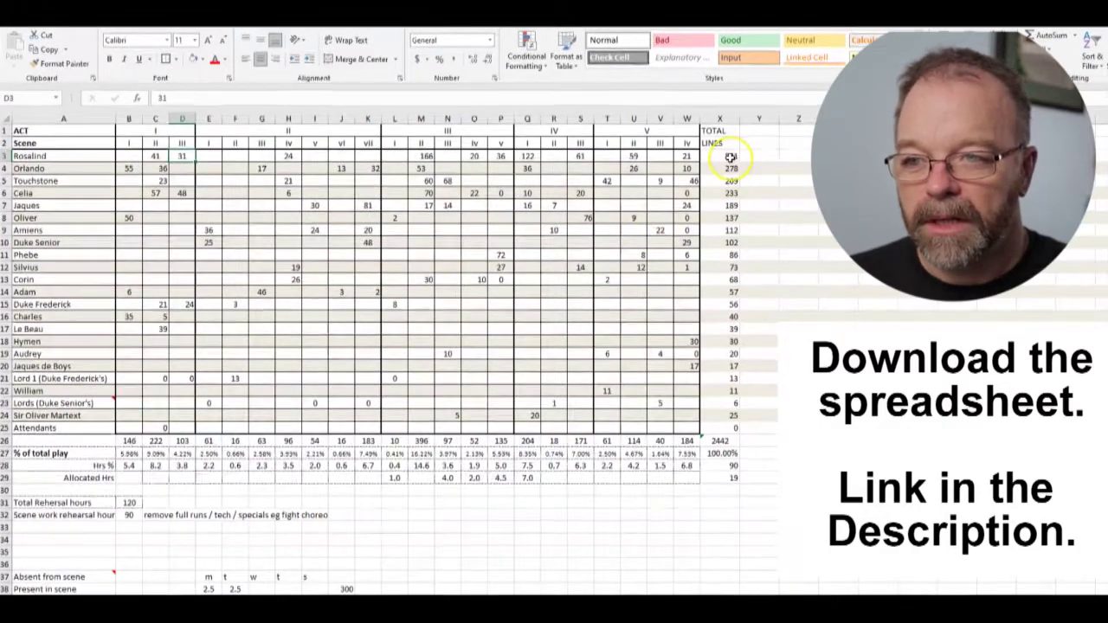
click(731, 157)
key(alt+equal)
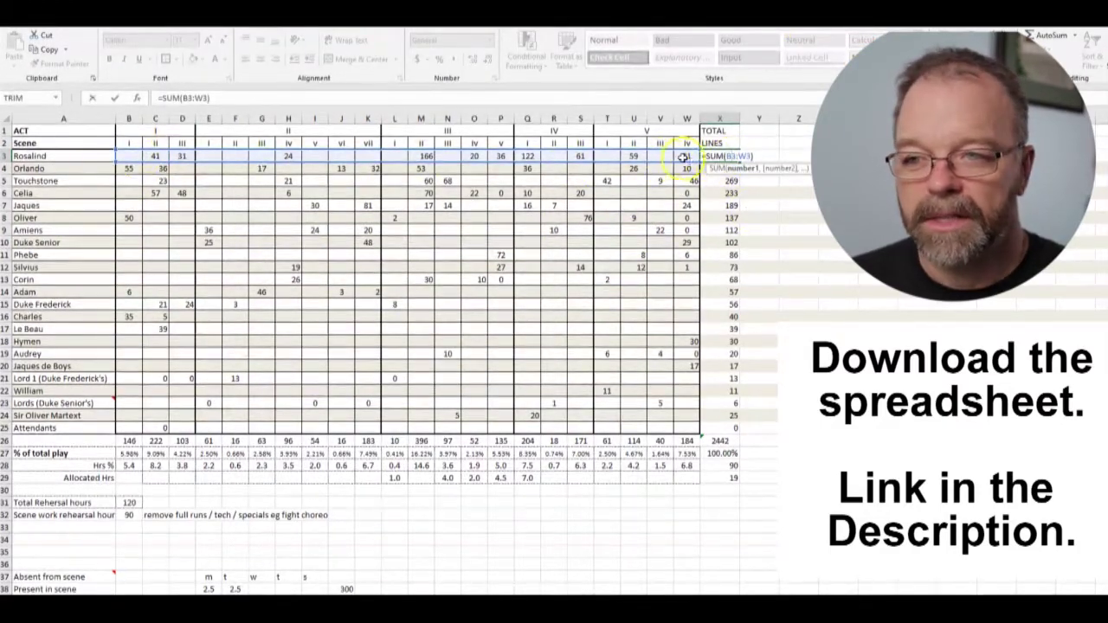
key(Return)
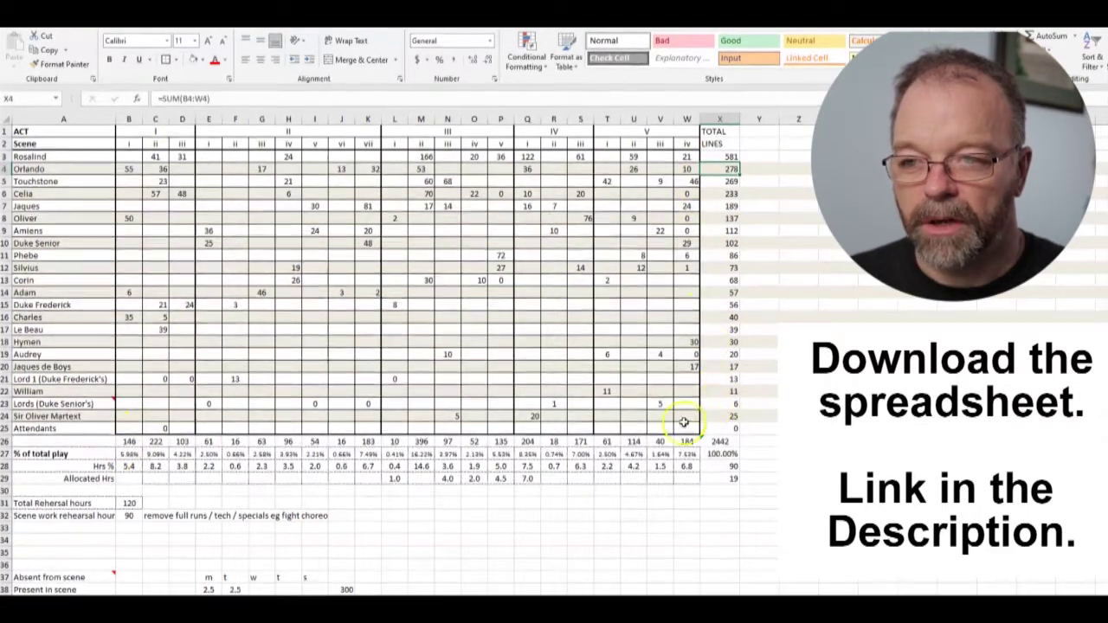
Examine the line totals per scene, per character and for the whole play, plus the zero entries in the scene grid
click(719, 441)
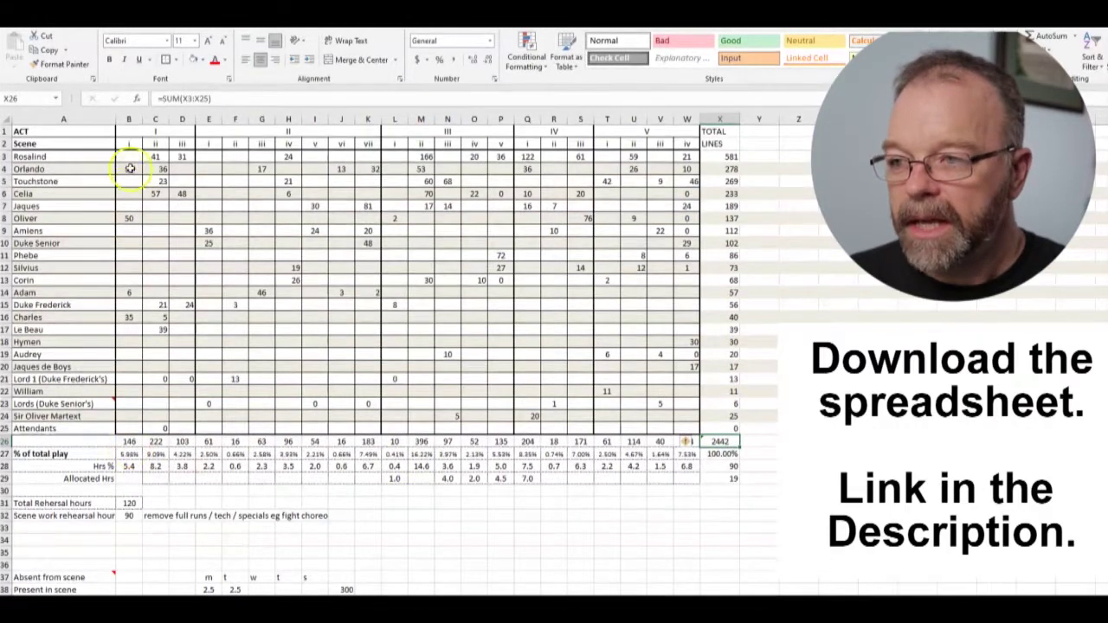
click(126, 442)
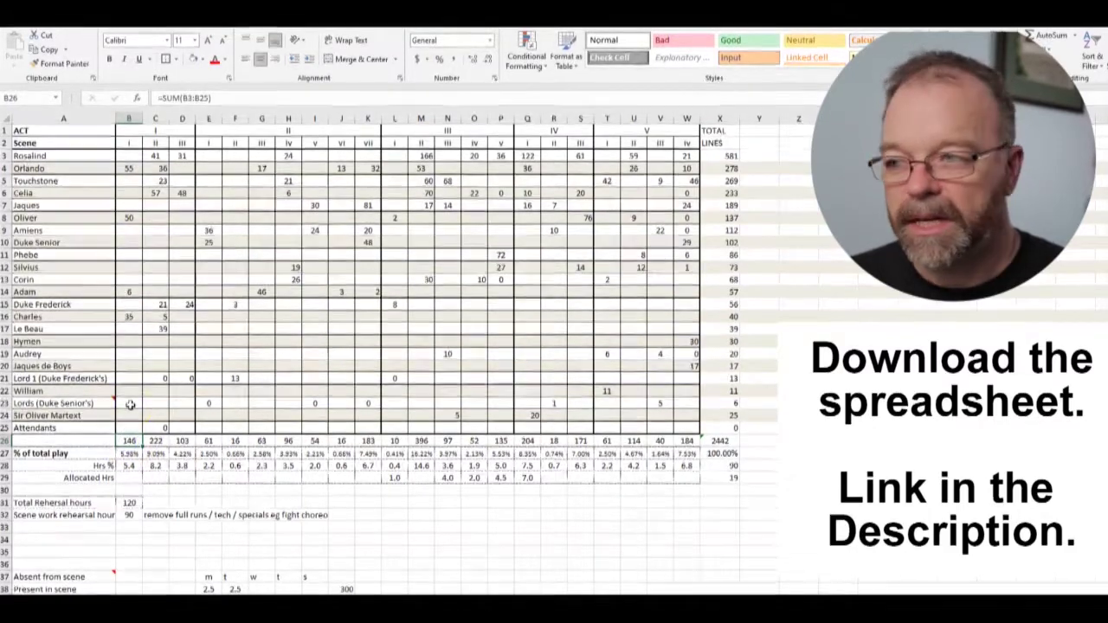
click(155, 442)
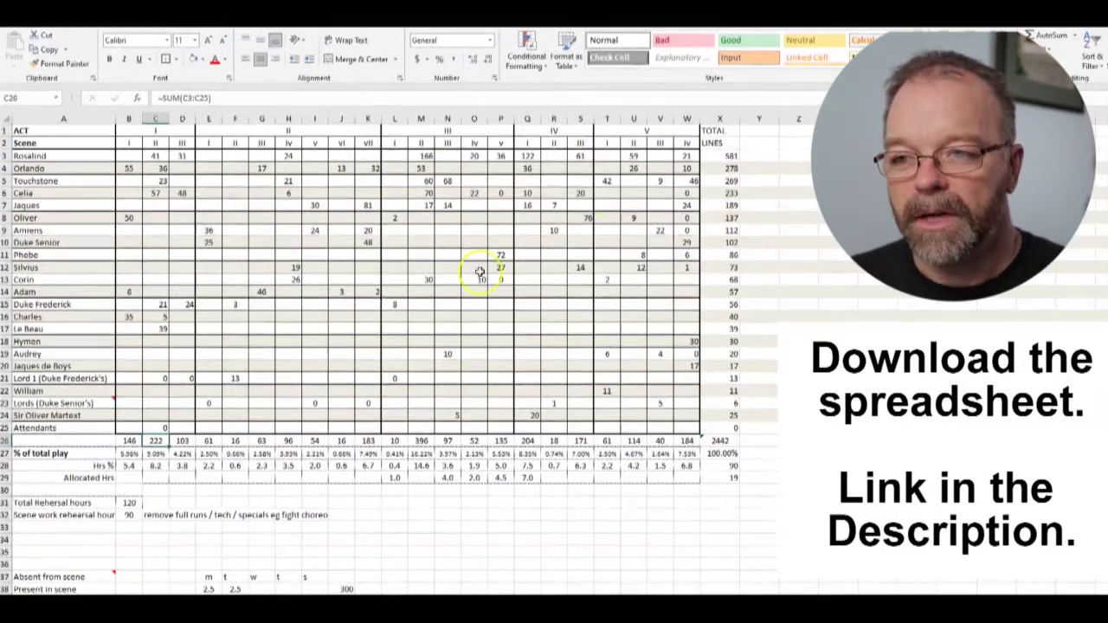
drag(725, 156, 730, 225)
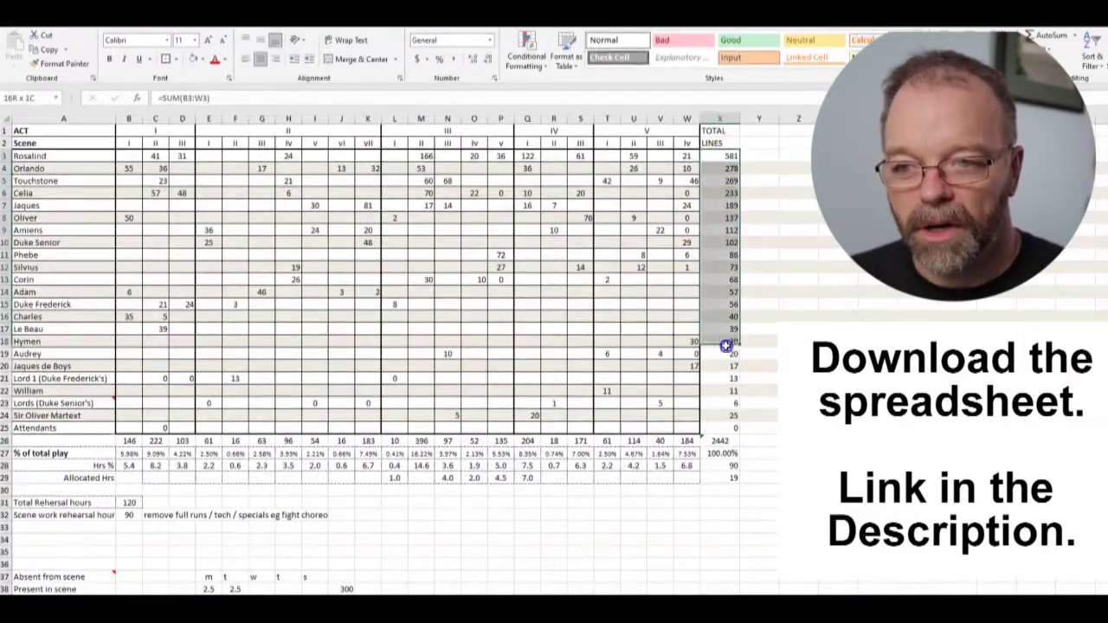
drag(725, 345, 725, 353)
drag(729, 409, 729, 422)
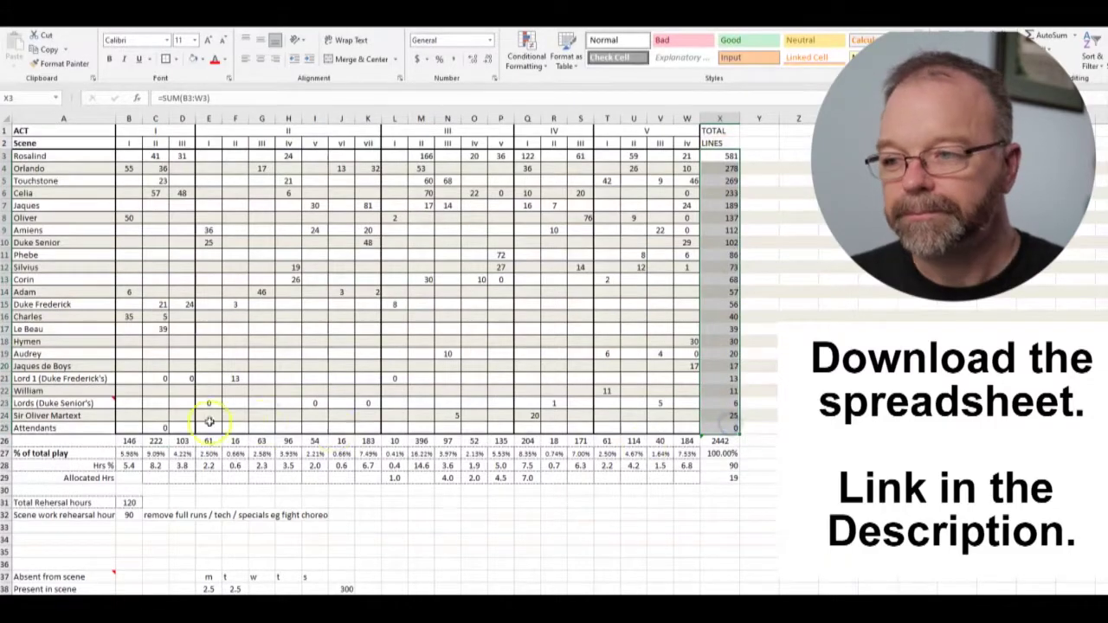
click(129, 441)
drag(341, 451, 491, 453)
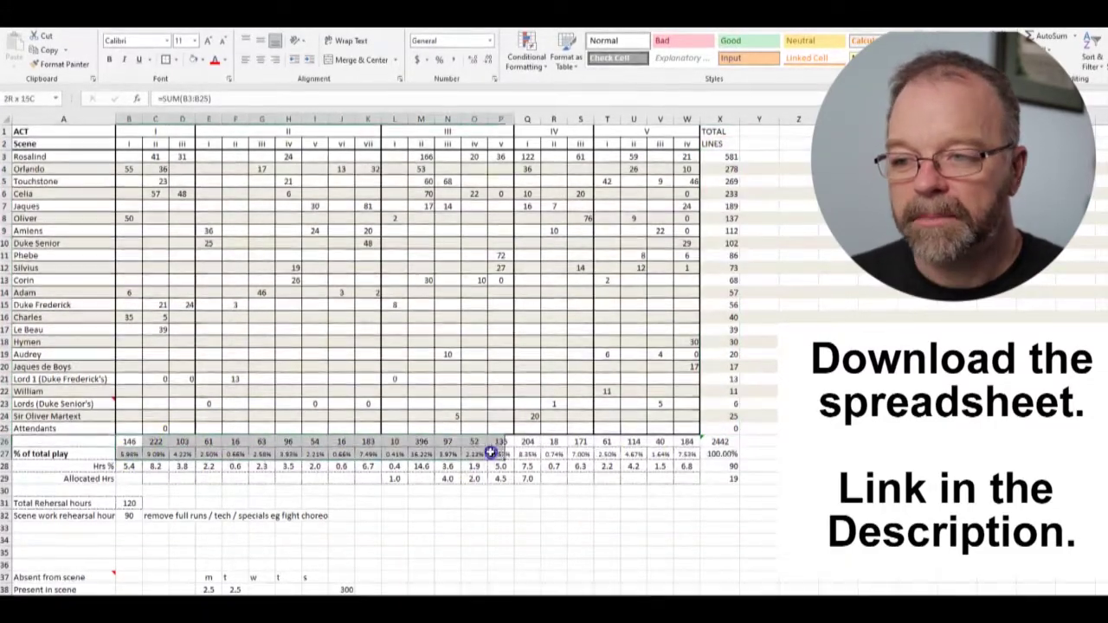
drag(637, 444, 687, 442)
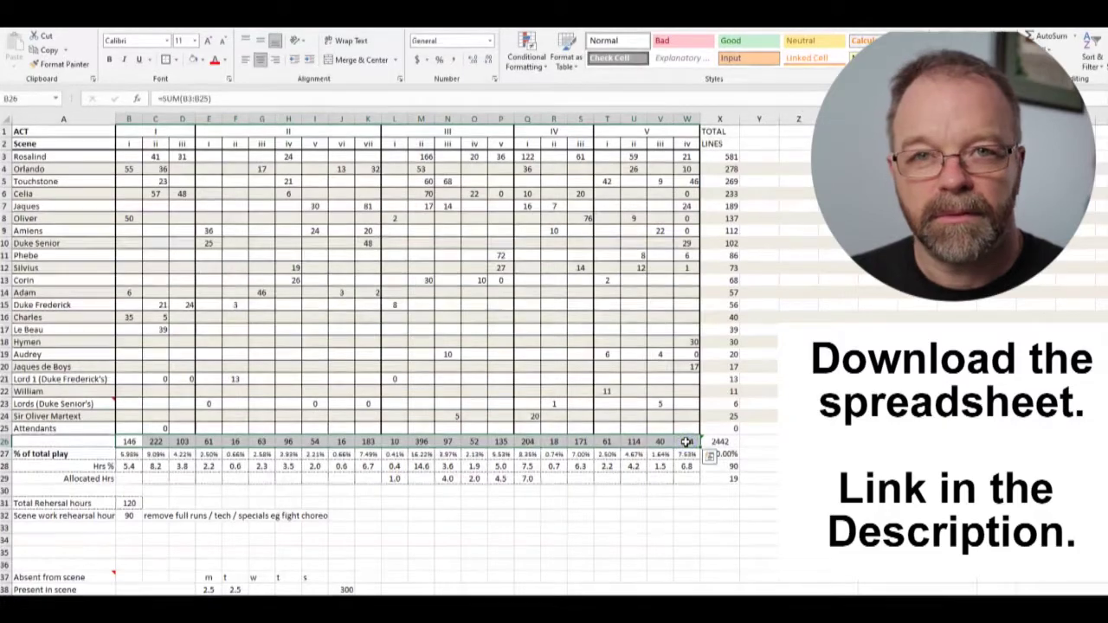
click(500, 443)
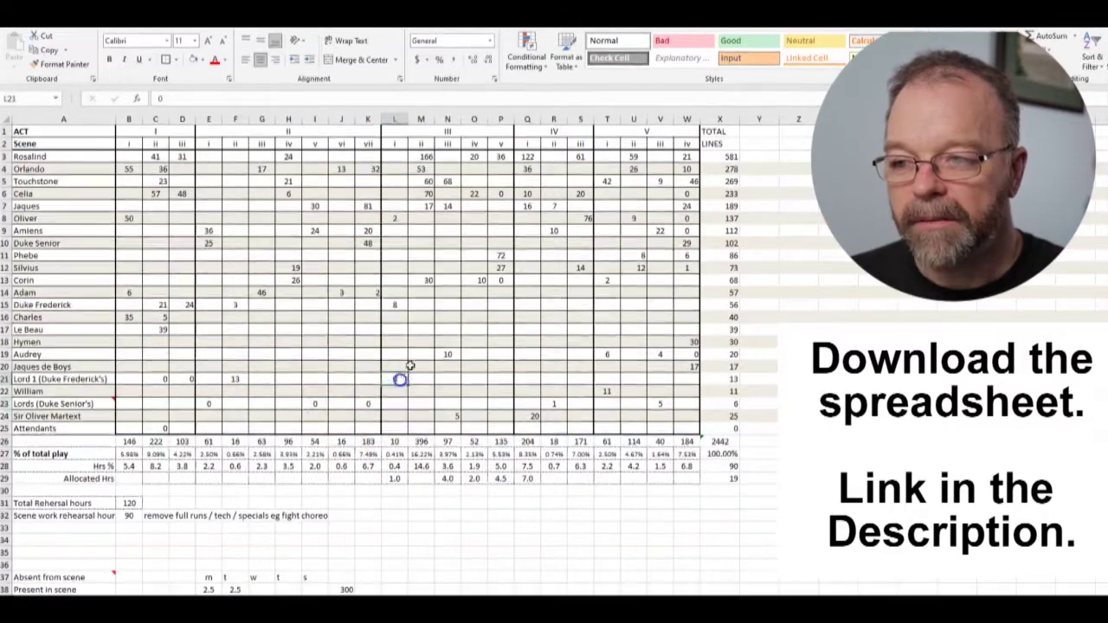
click(688, 354)
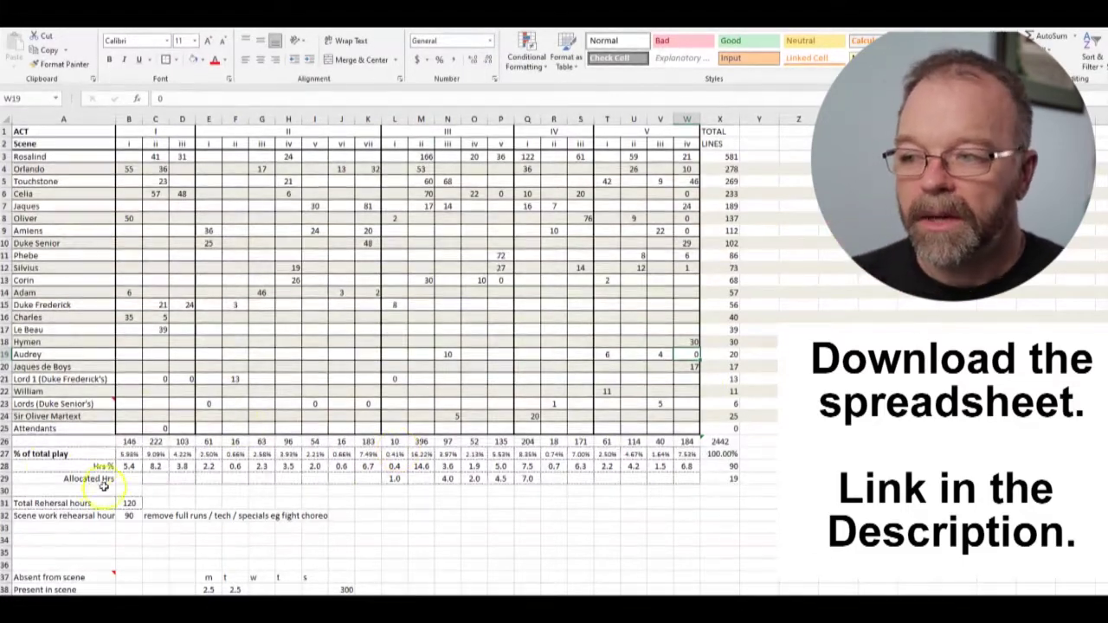
Examine the % of total play row against the Act I scene i line total and the whole-play total
click(6, 453)
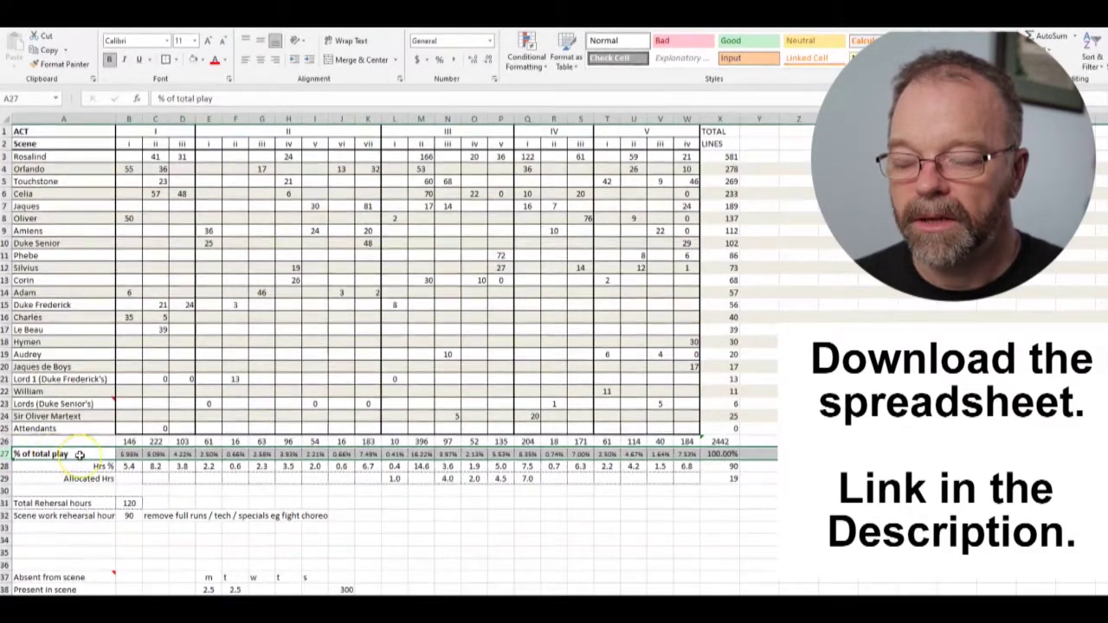
click(134, 441)
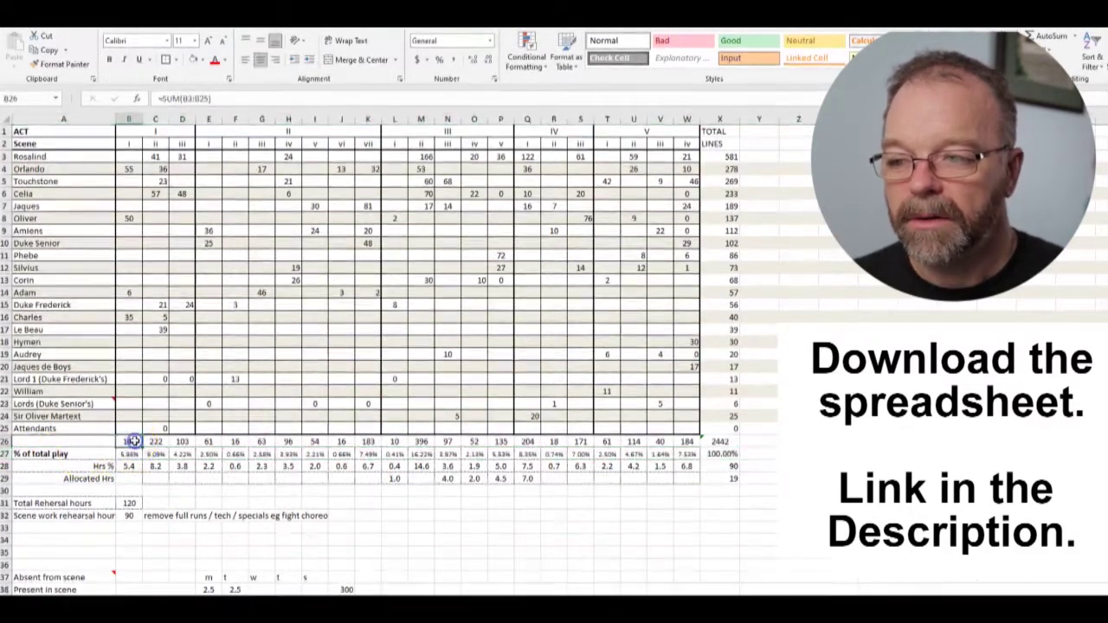
click(718, 441)
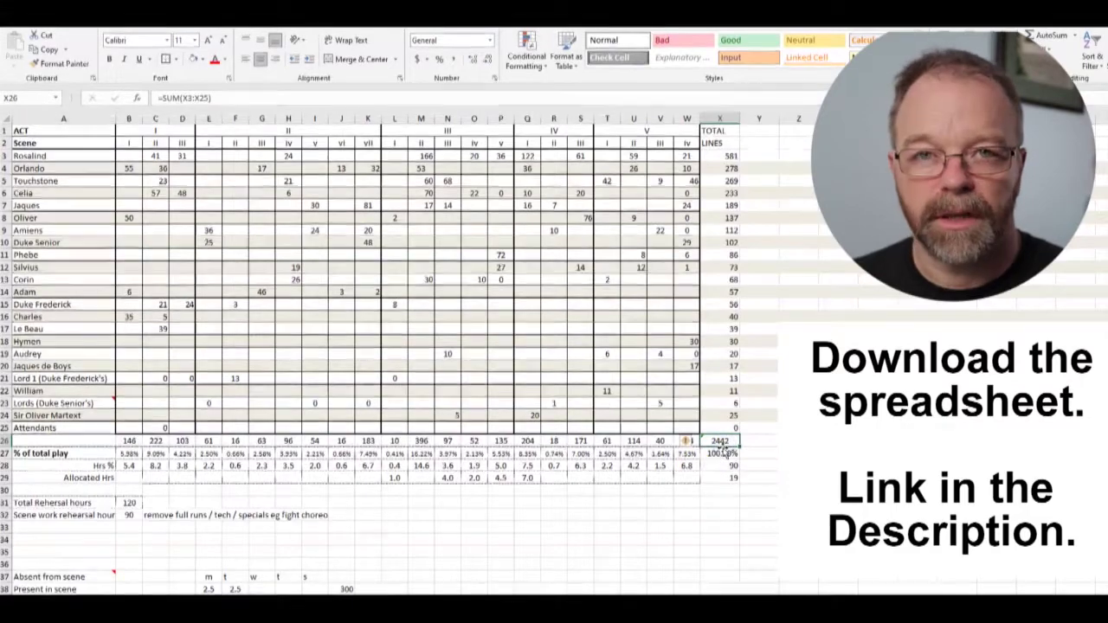
click(128, 441)
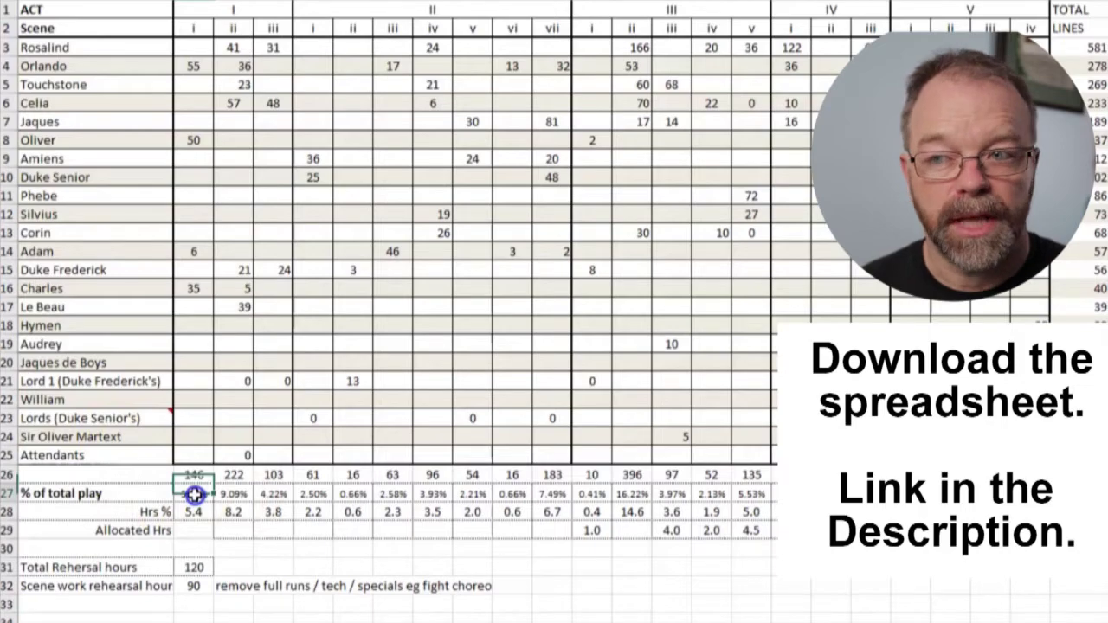
Set the allocated hours for Act I scene i to 5.0
scroll(196, 494, down, 1)
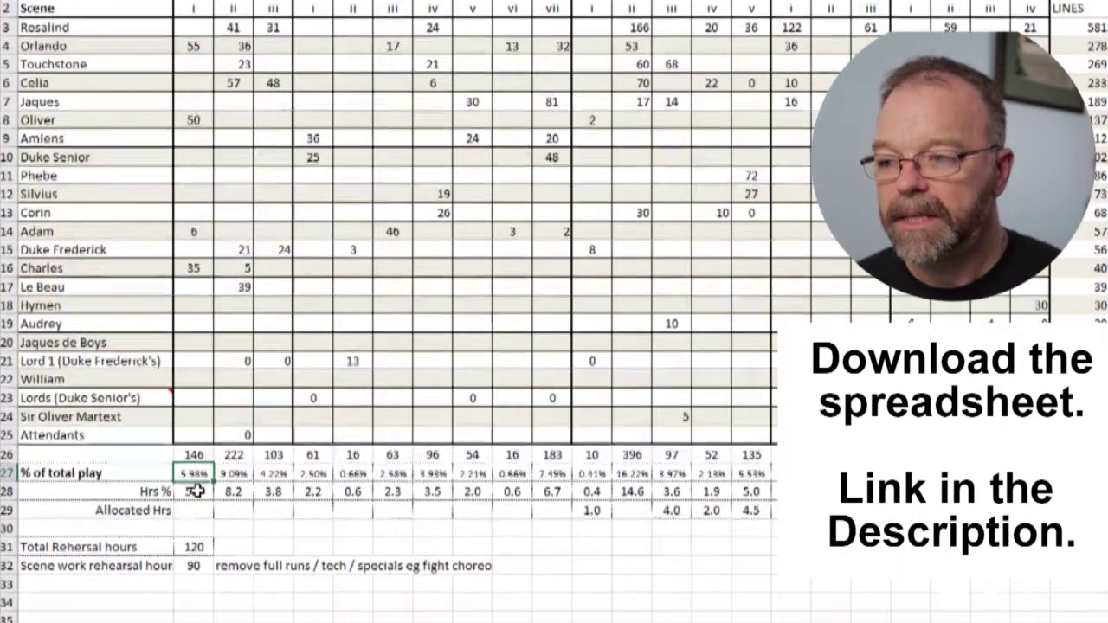
click(195, 491)
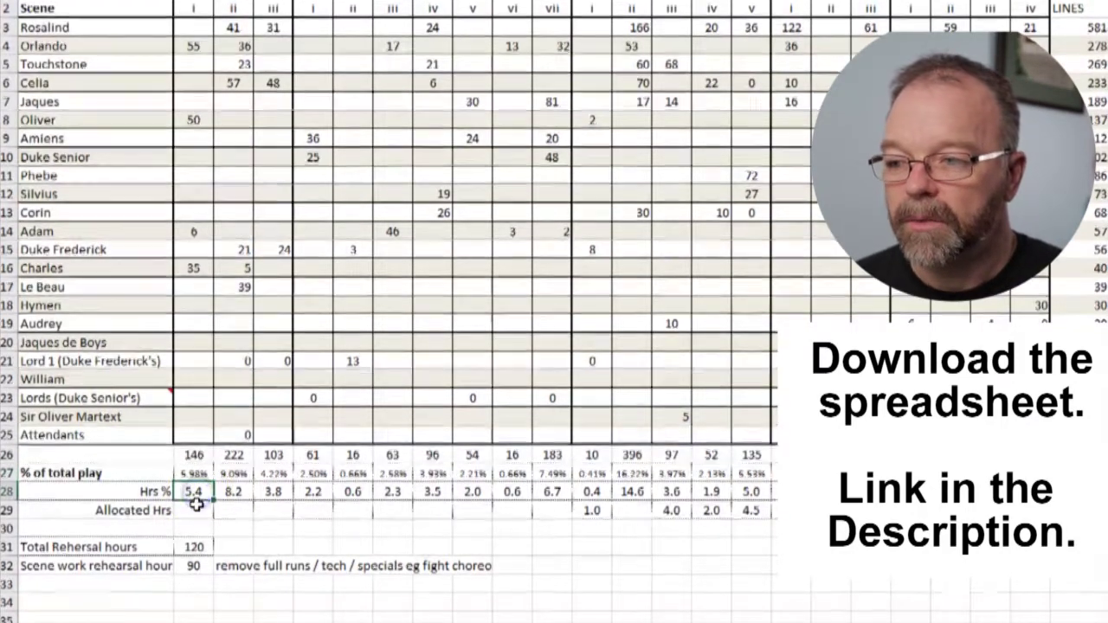
click(192, 509)
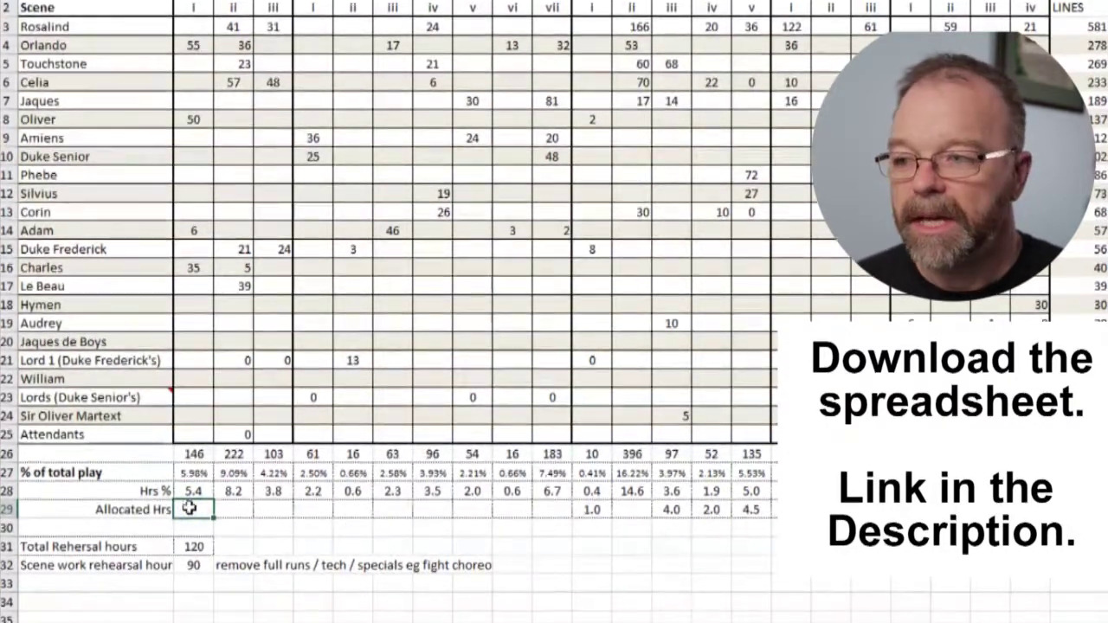
click(197, 492)
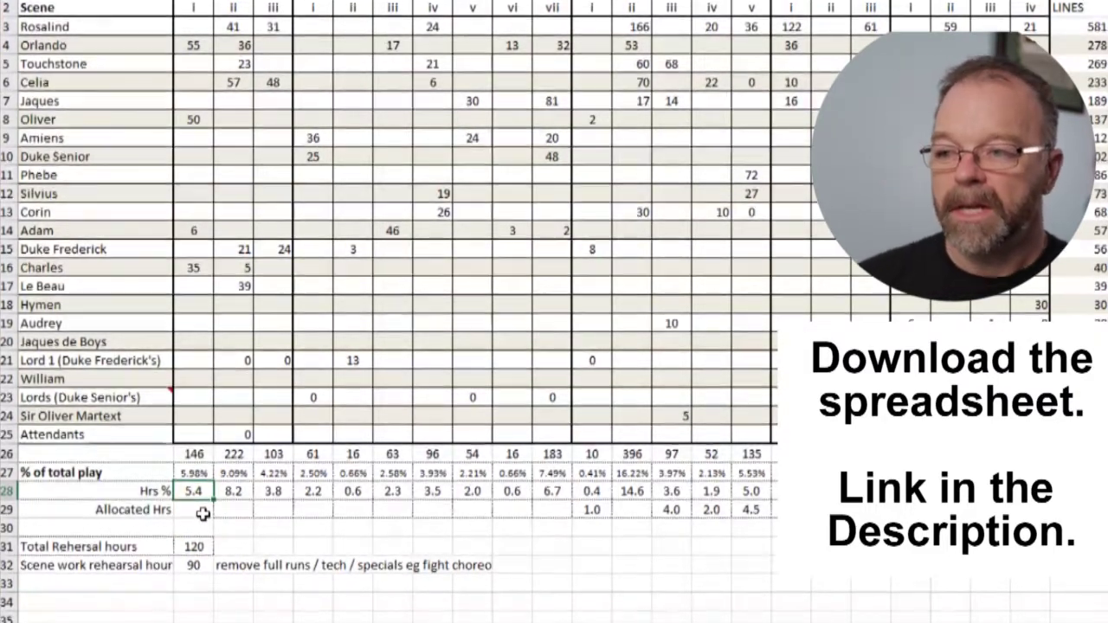
click(190, 508)
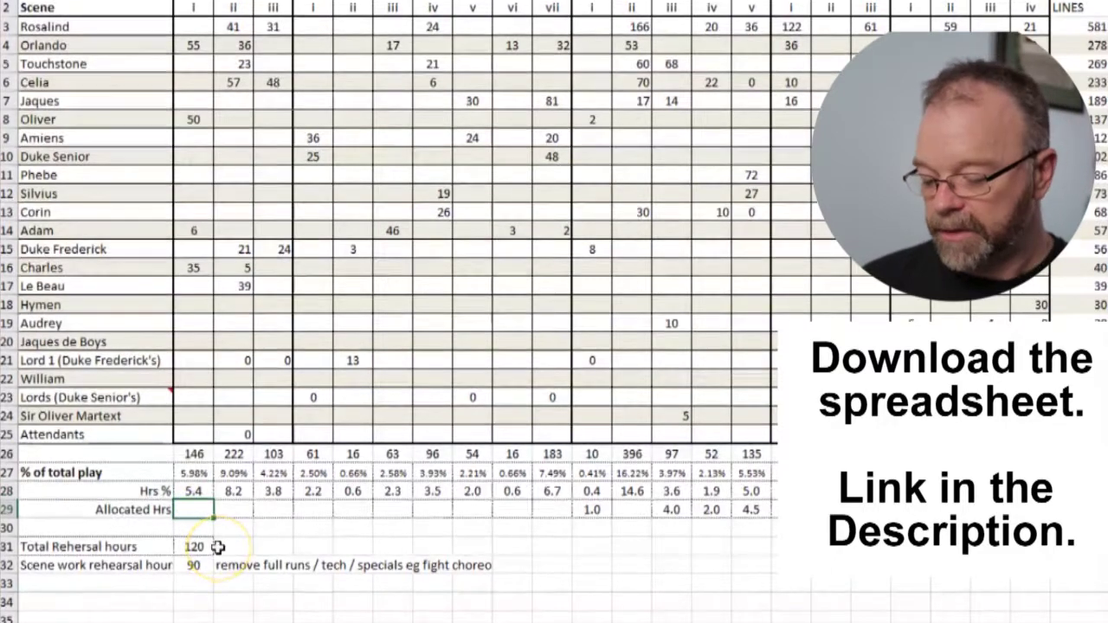
text(5.5)
key(Return)
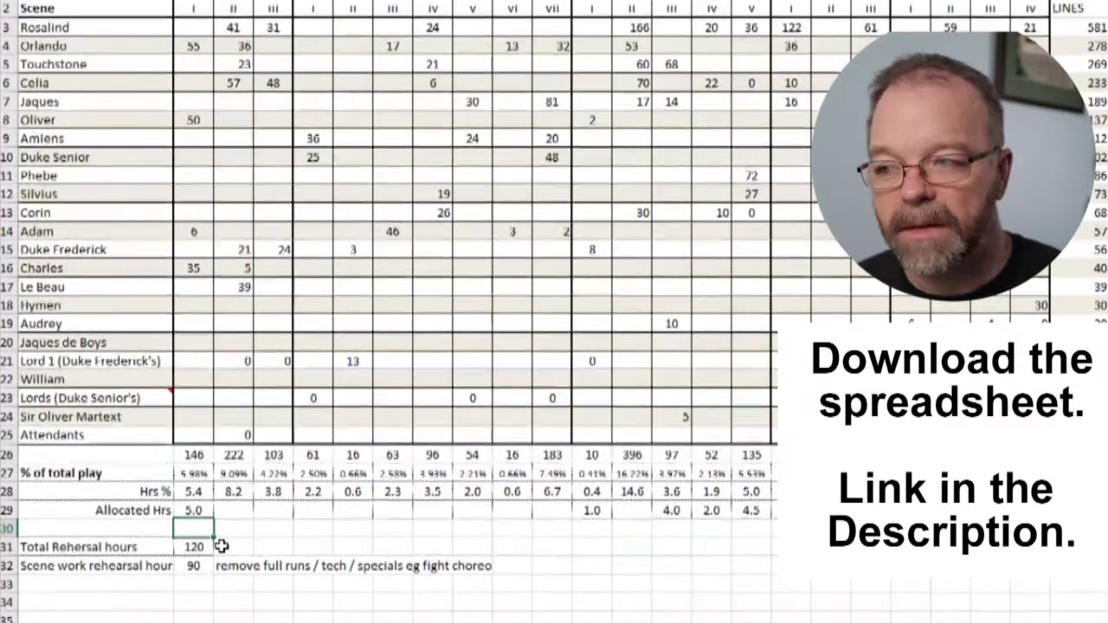
Compare the percentage of the play and the allocated hours for Act III scene i with those of the other scenes
click(233, 544)
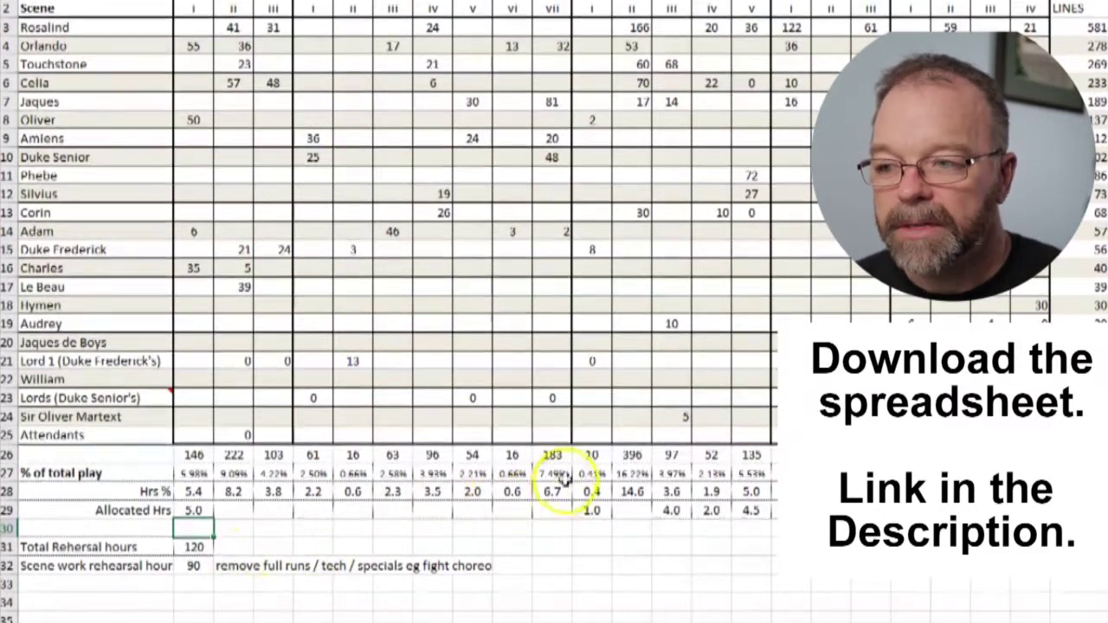
click(589, 472)
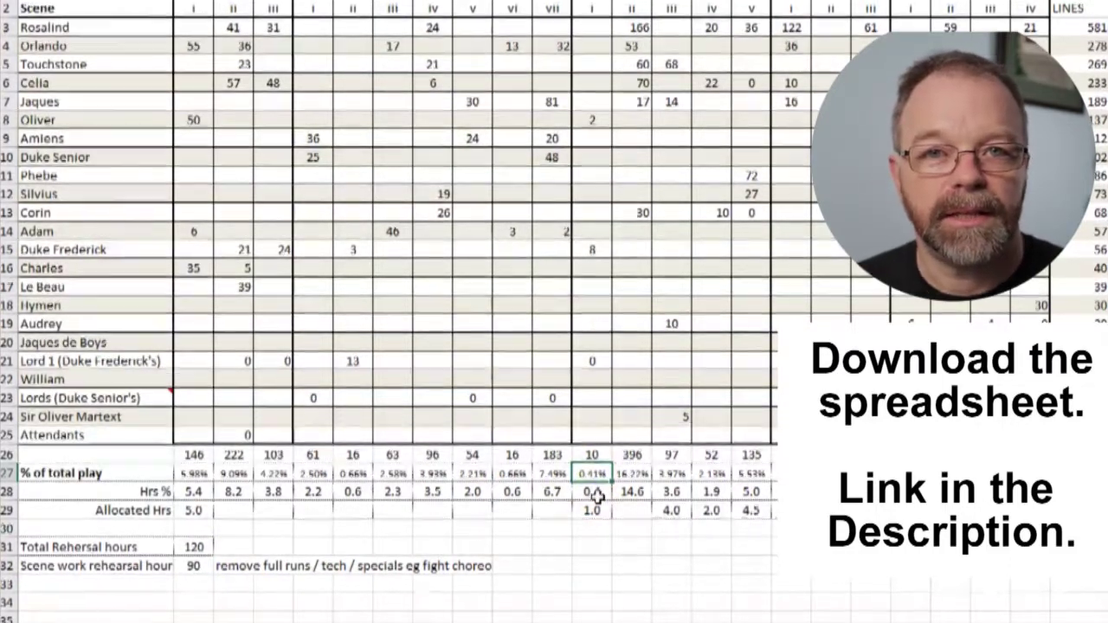
click(191, 473)
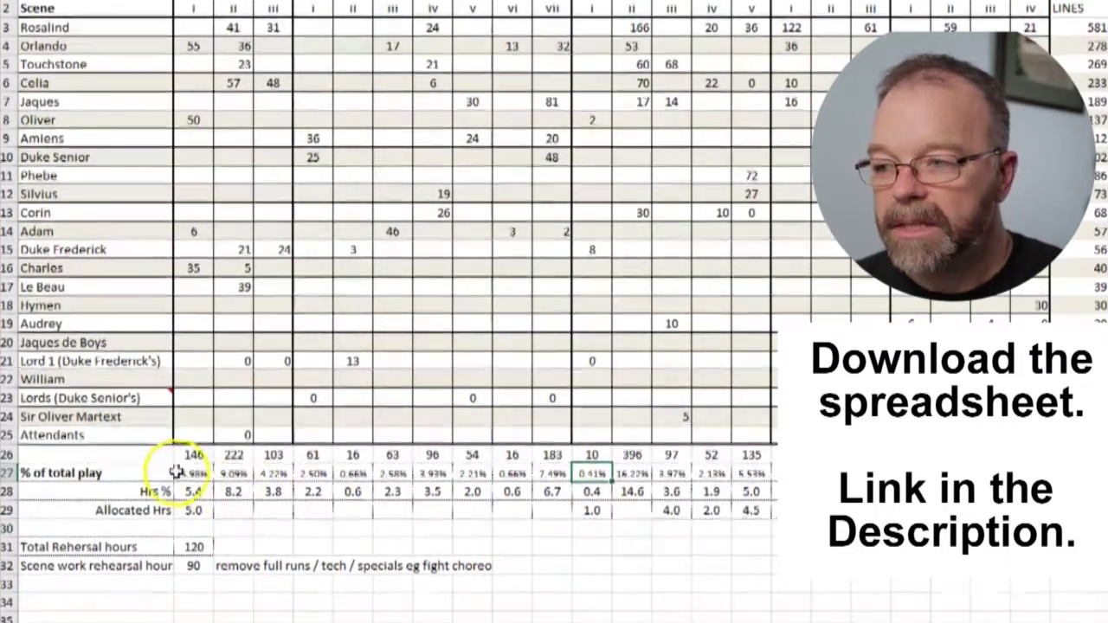
drag(192, 473, 579, 483)
drag(723, 473, 750, 474)
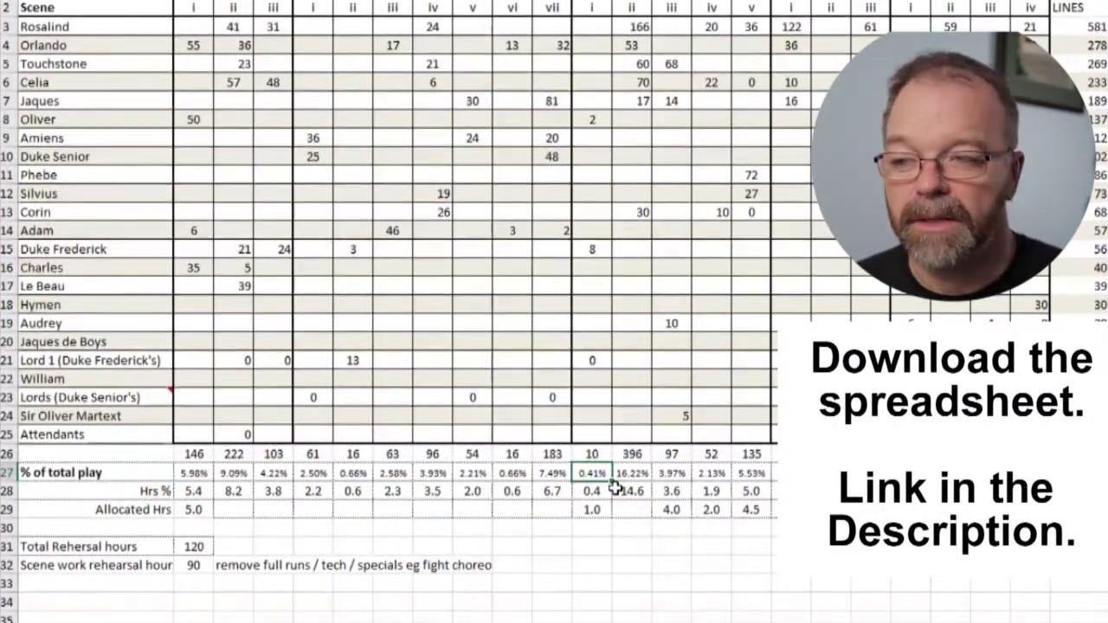
click(597, 511)
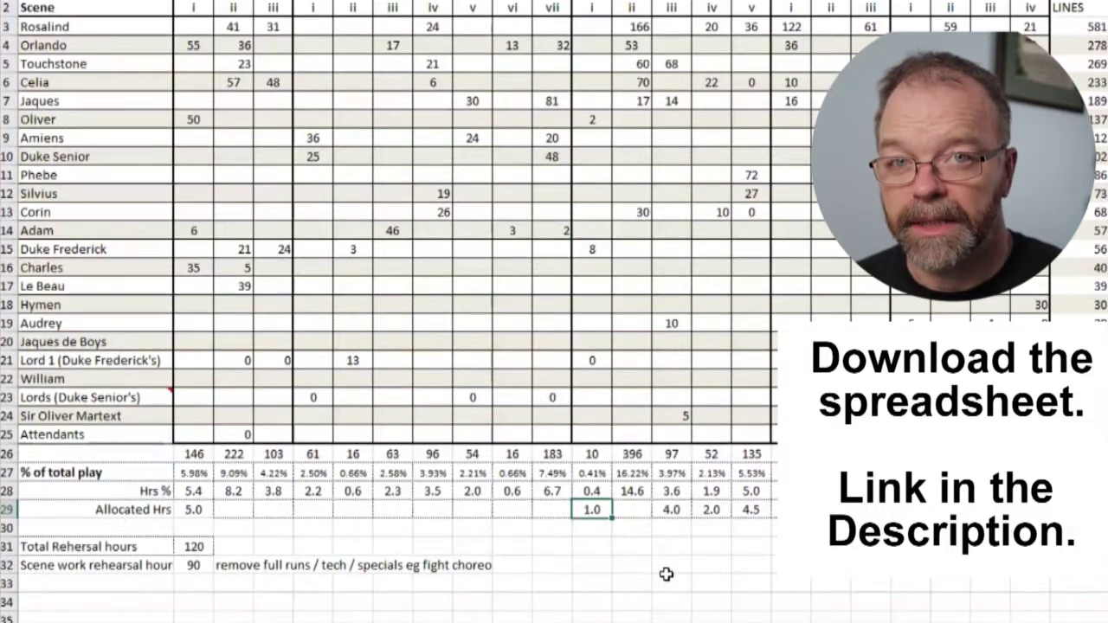
click(592, 511)
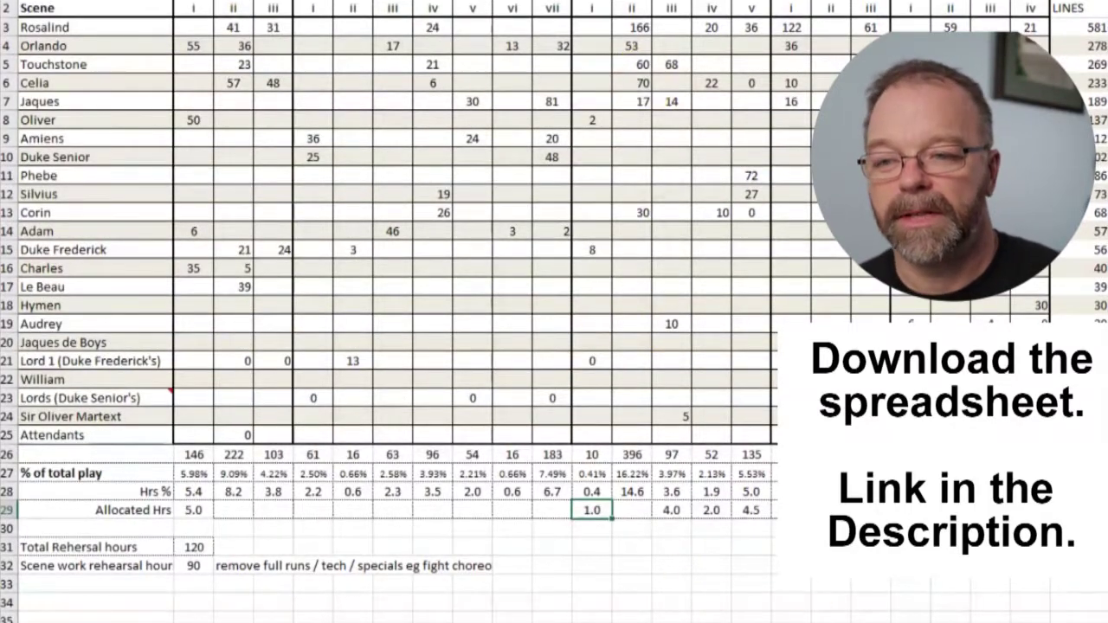
click(1103, 602)
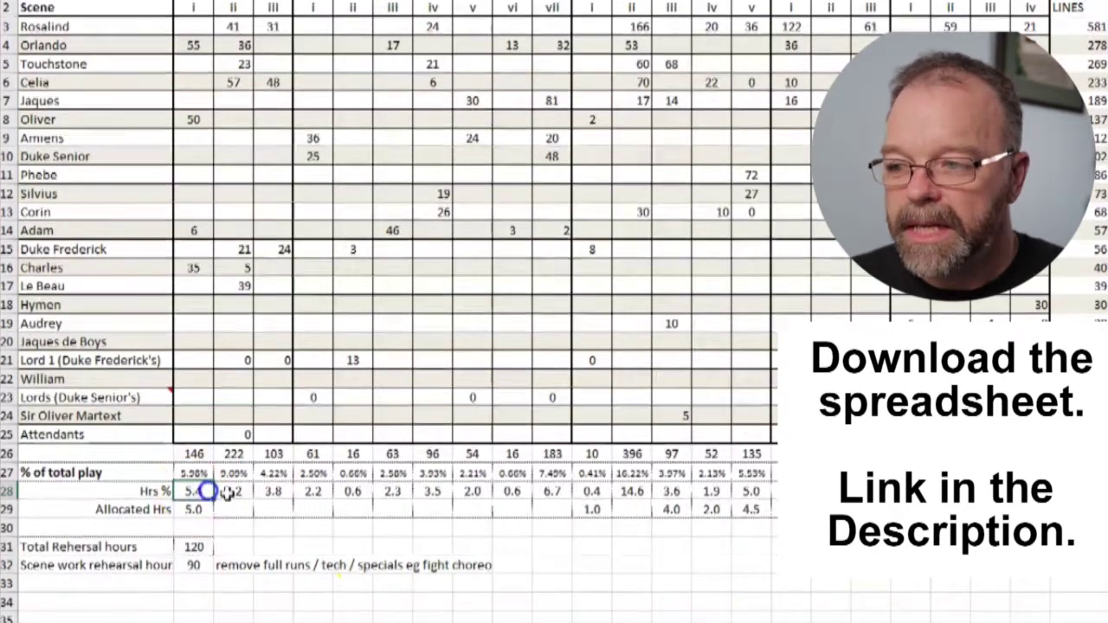
Set the scene work rehearsal hours to 75
click(190, 490)
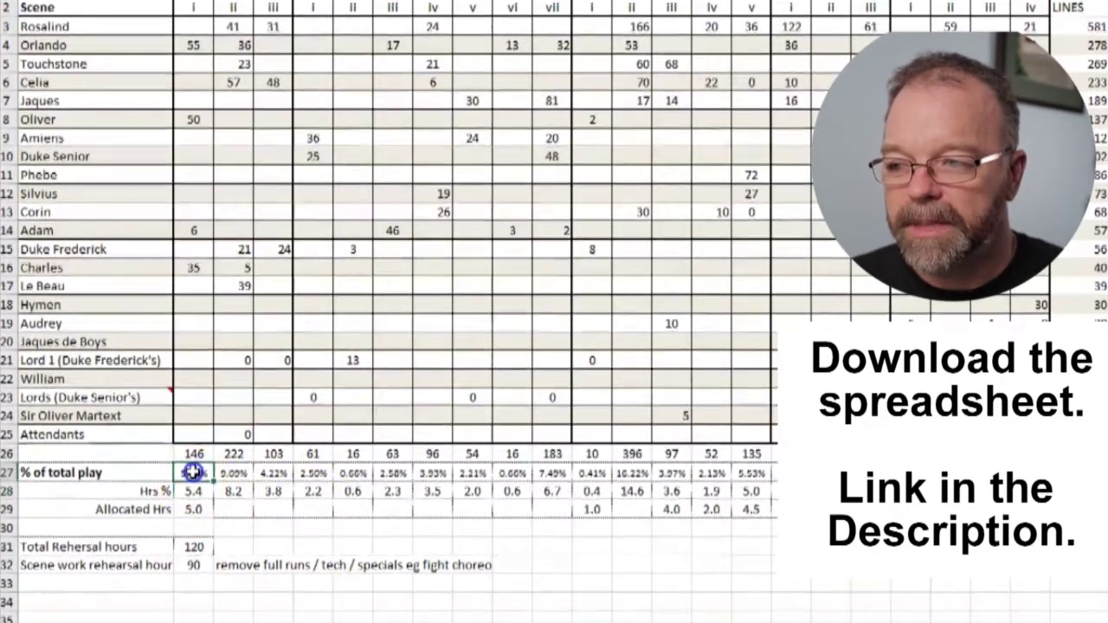
click(191, 546)
click(191, 567)
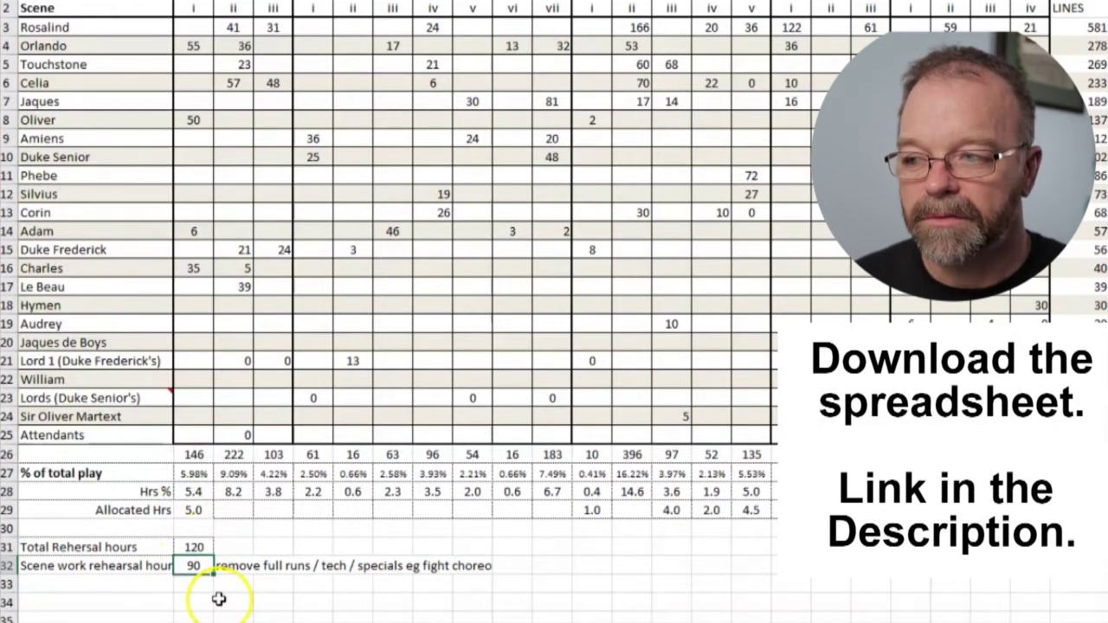
click(193, 565)
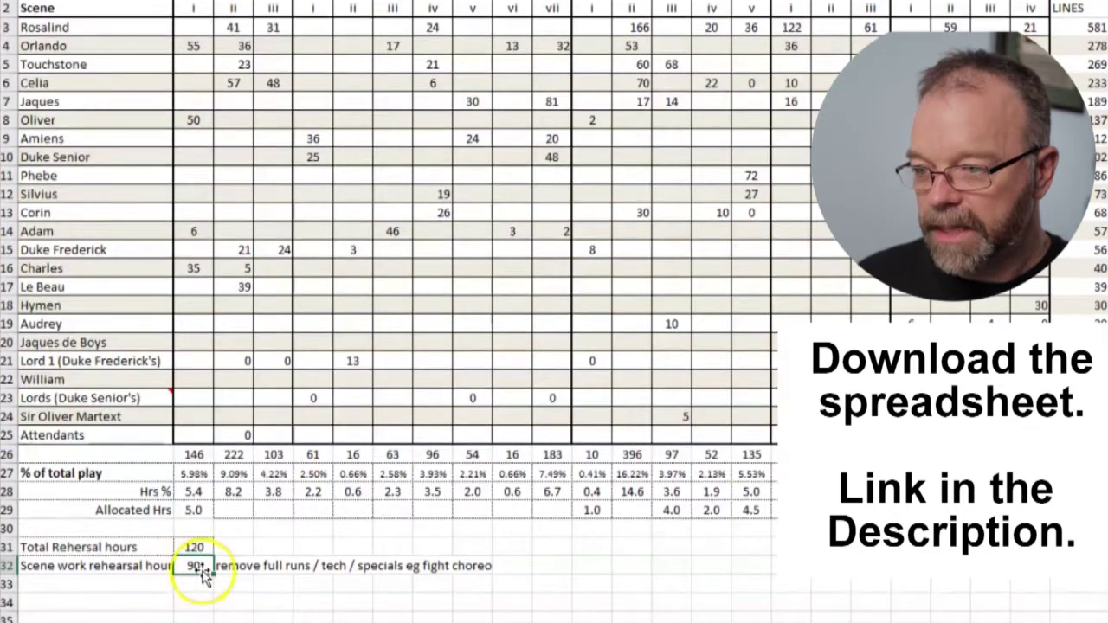
text(75)
key(Return)
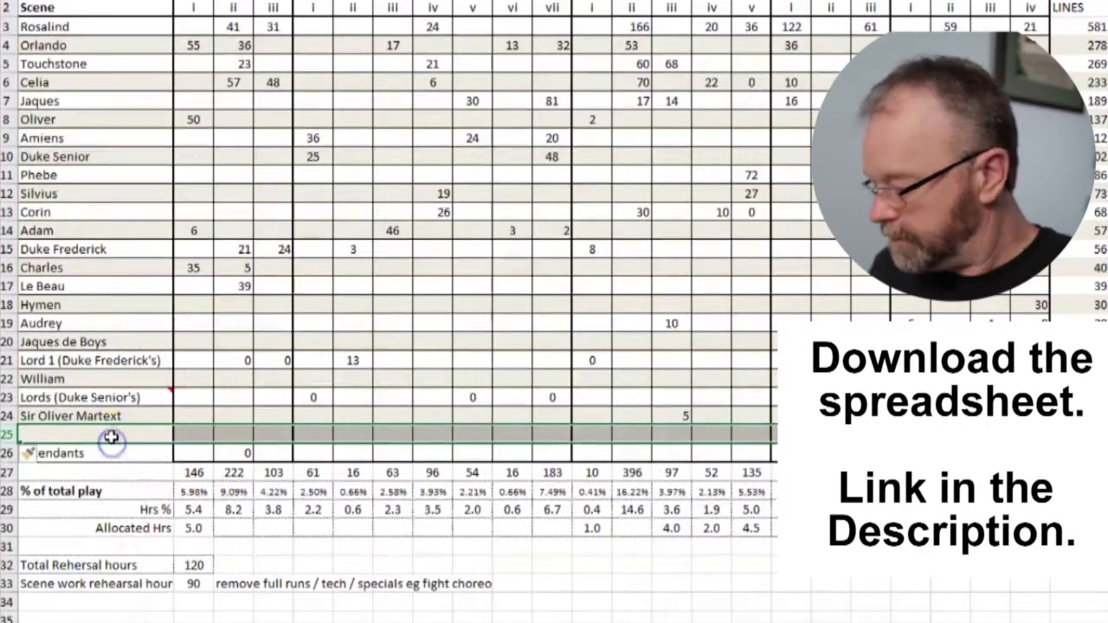
Label the blank row above Attendants "action" and enter 20 for it in Act III scene v
text(a)
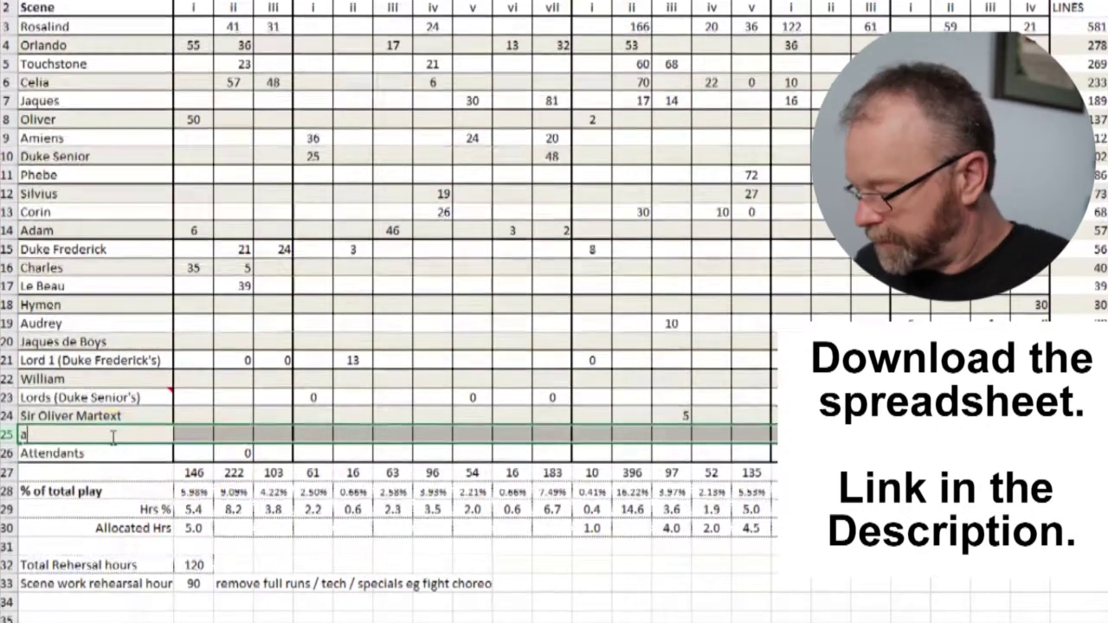
text(ctip)
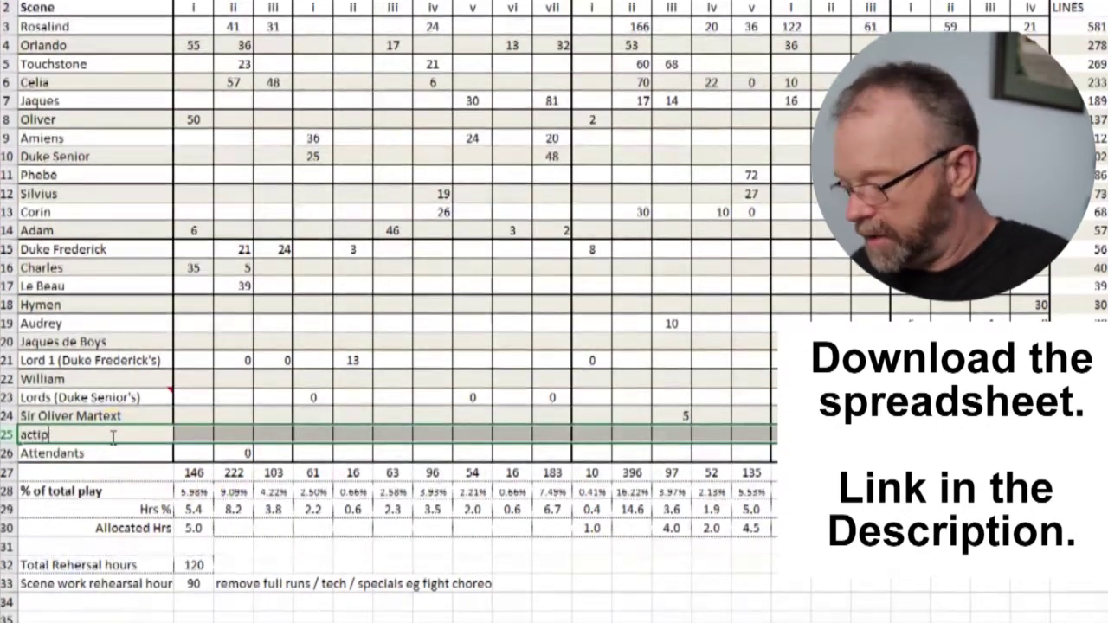
key(BackSpace)
text(on)
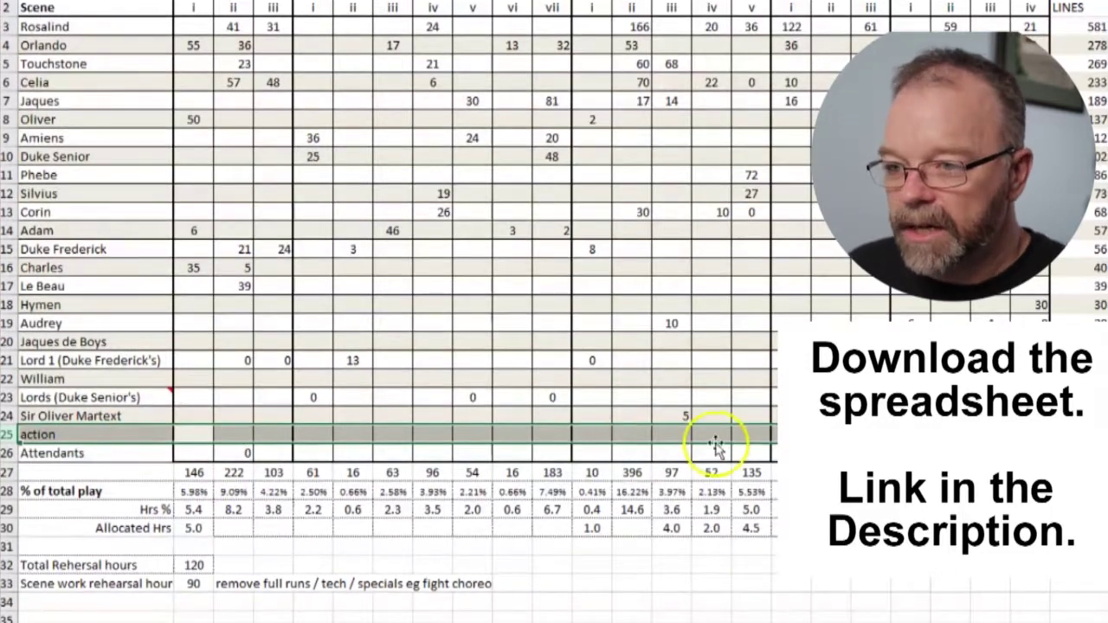
click(753, 435)
text(20)
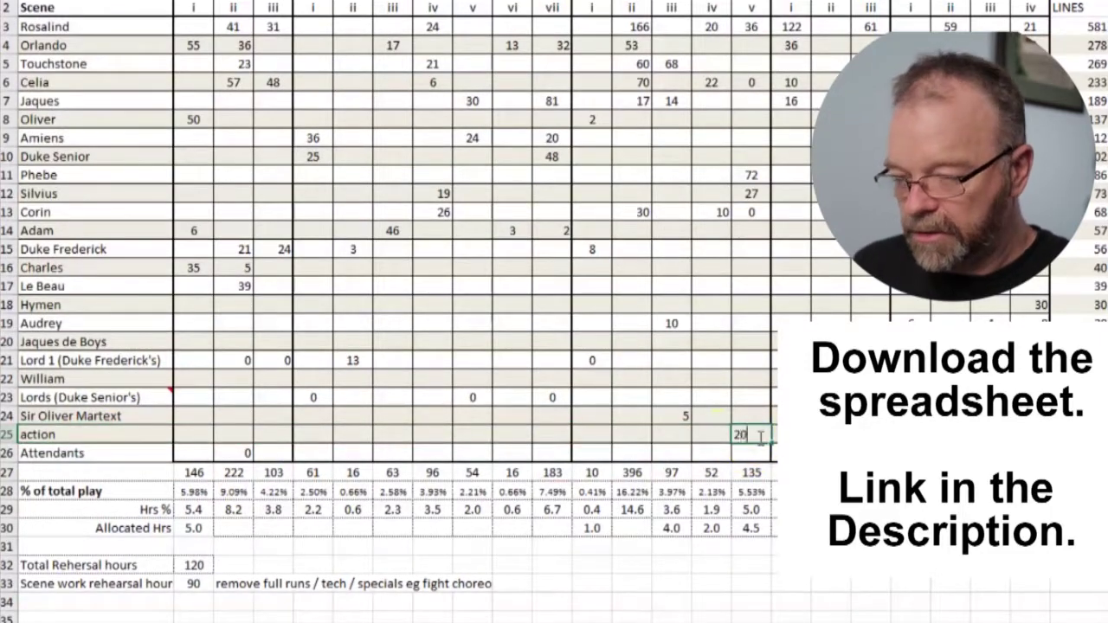
key(Return)
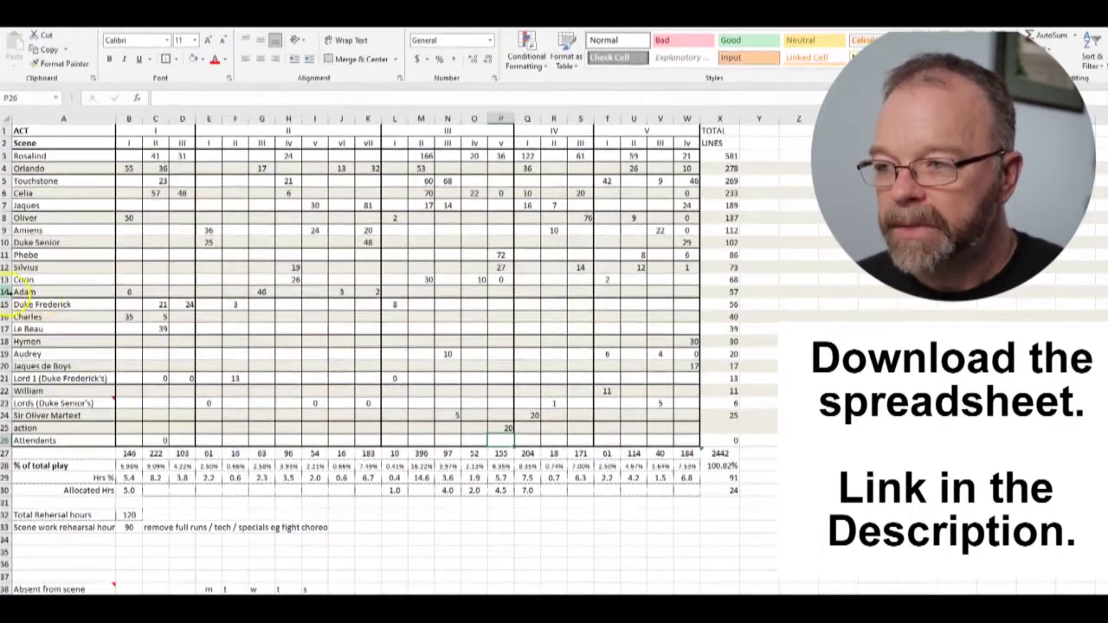
Highlight Adam's row together with the columns of his scenes: Act I scene i and Act II scenes iii, vi and vii
click(39, 294)
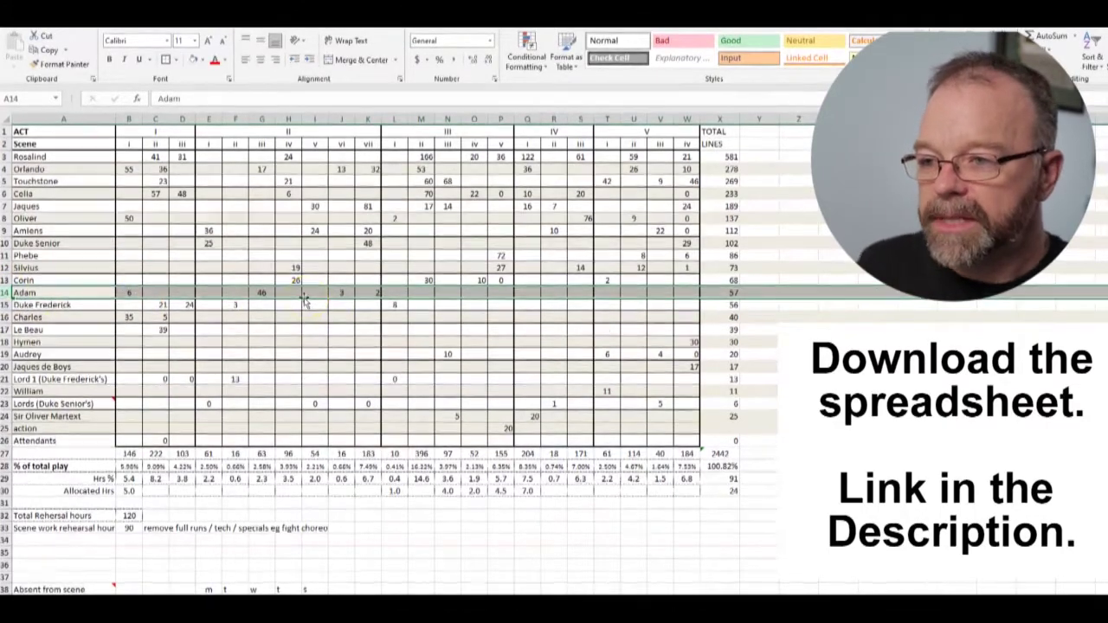
click(368, 119)
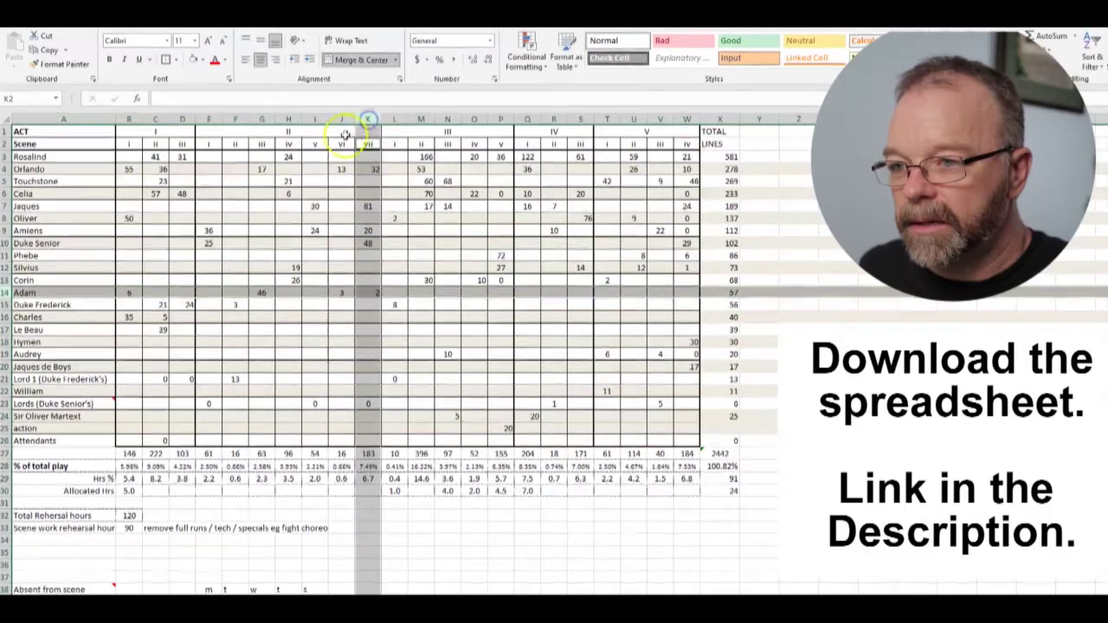
ctrl+click(288, 119)
click(4, 292)
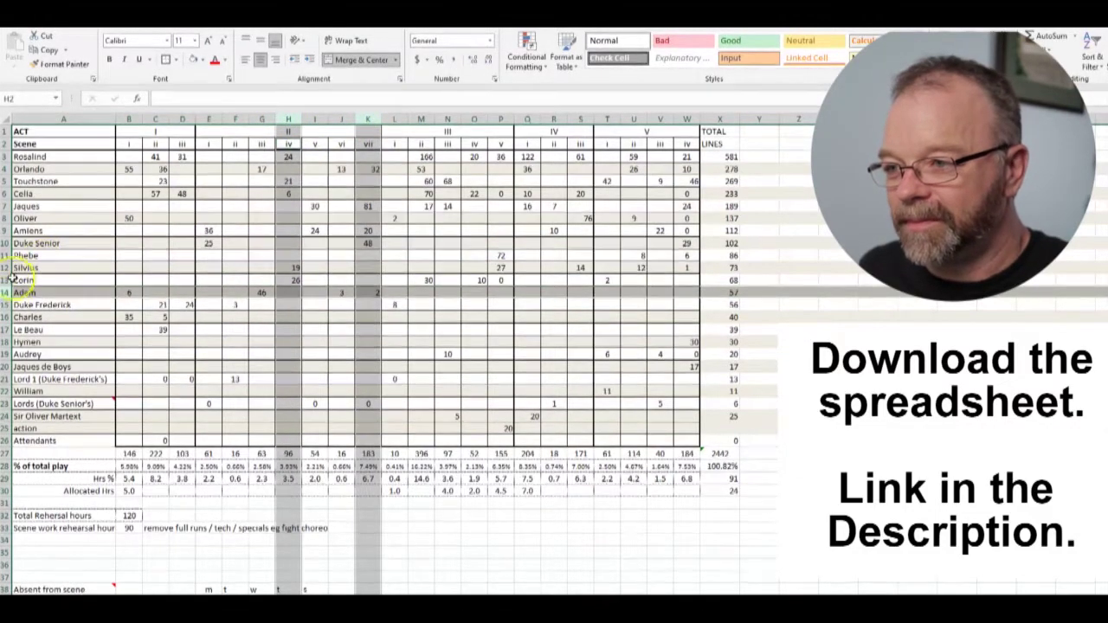
ctrl+click(366, 118)
ctrl+click(339, 118)
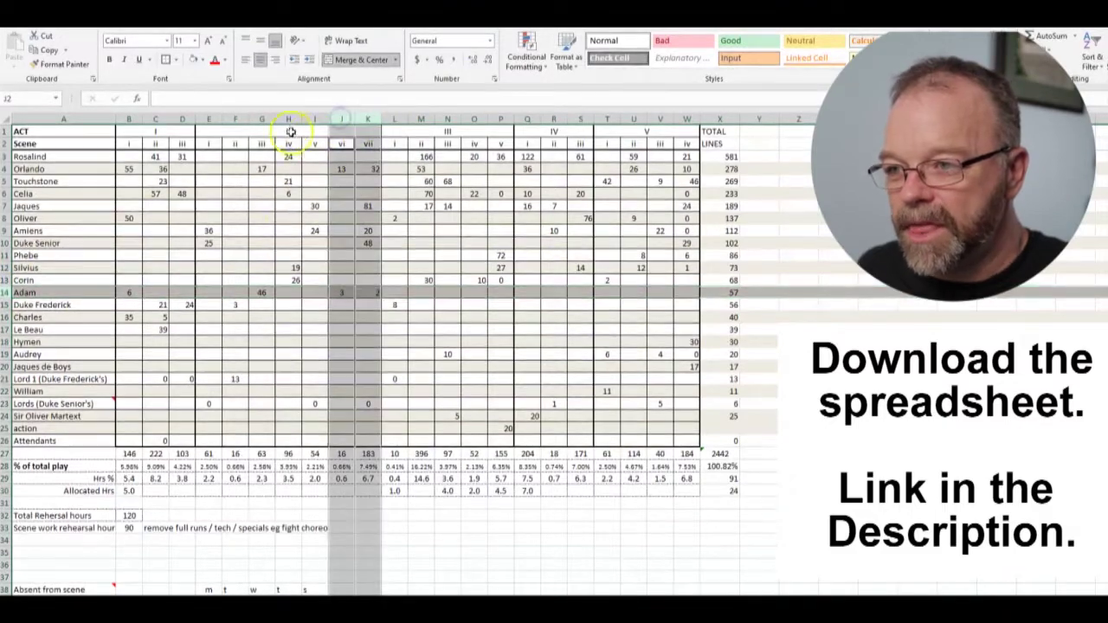
ctrl+click(262, 119)
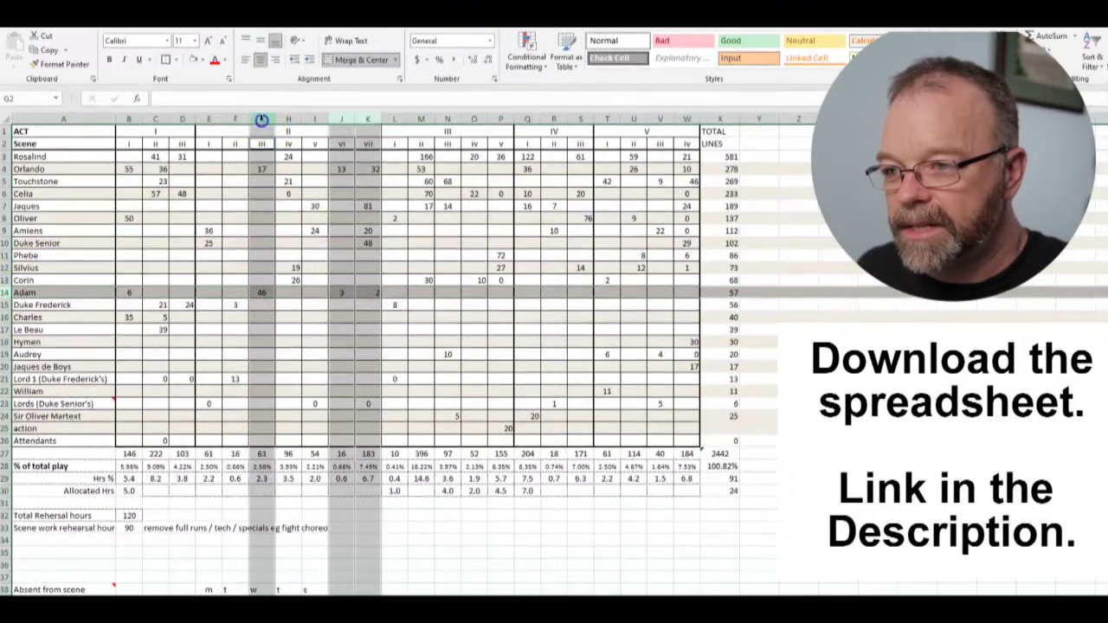
ctrl+click(129, 119)
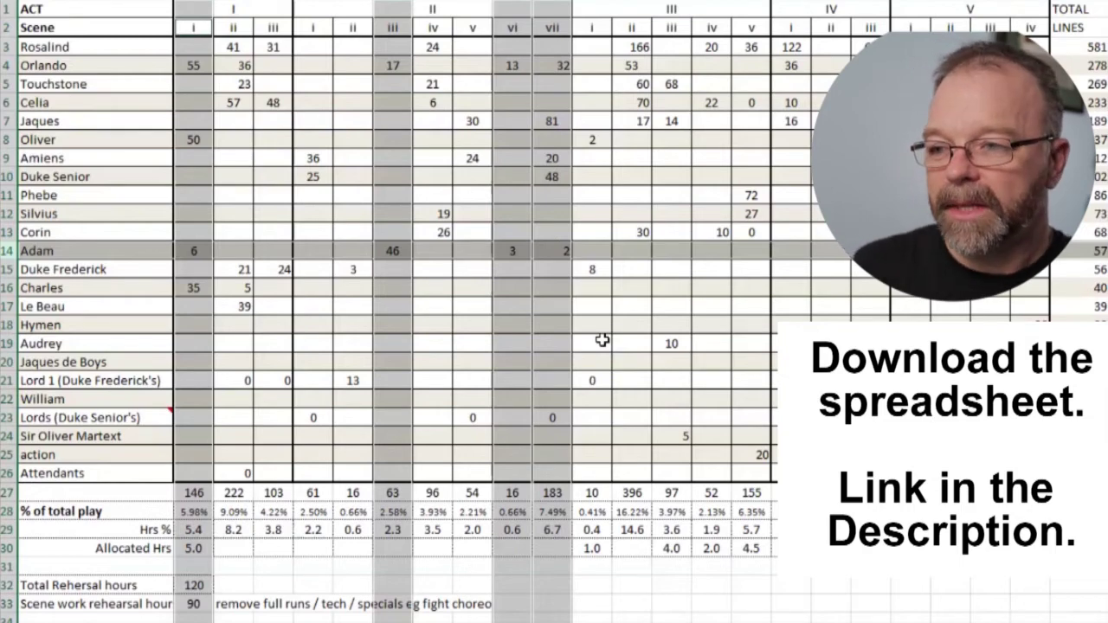
Clear the highlighting, then highlight the columns for Act I scene i, Act II scenes iii, vi, vii, Act III scene iii, and Act V scenes i, iii, iv
click(432, 343)
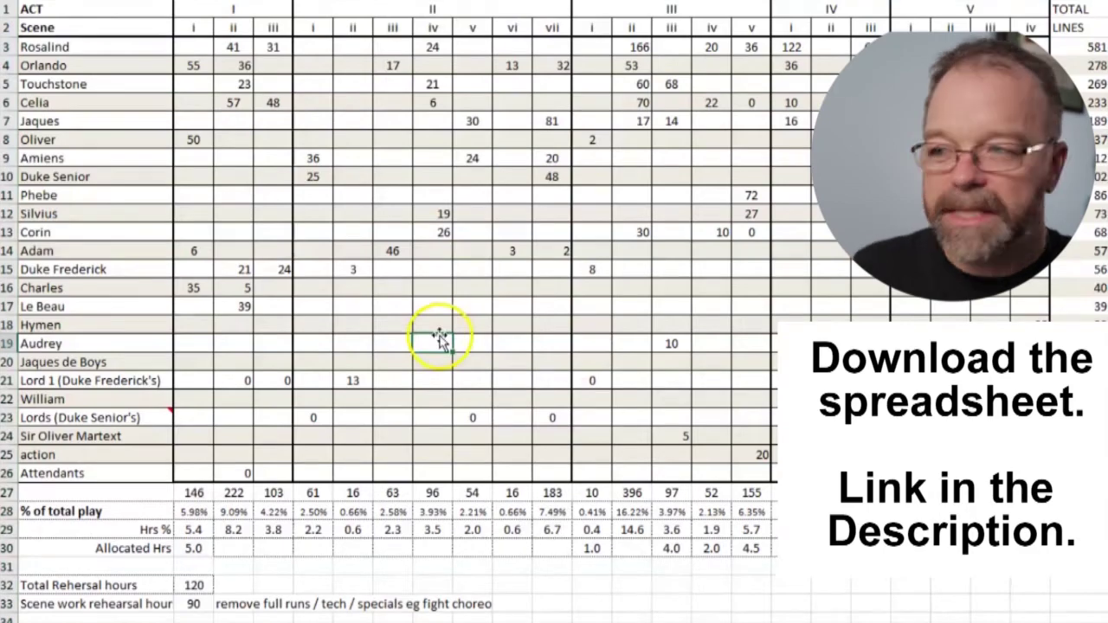
click(192, 4)
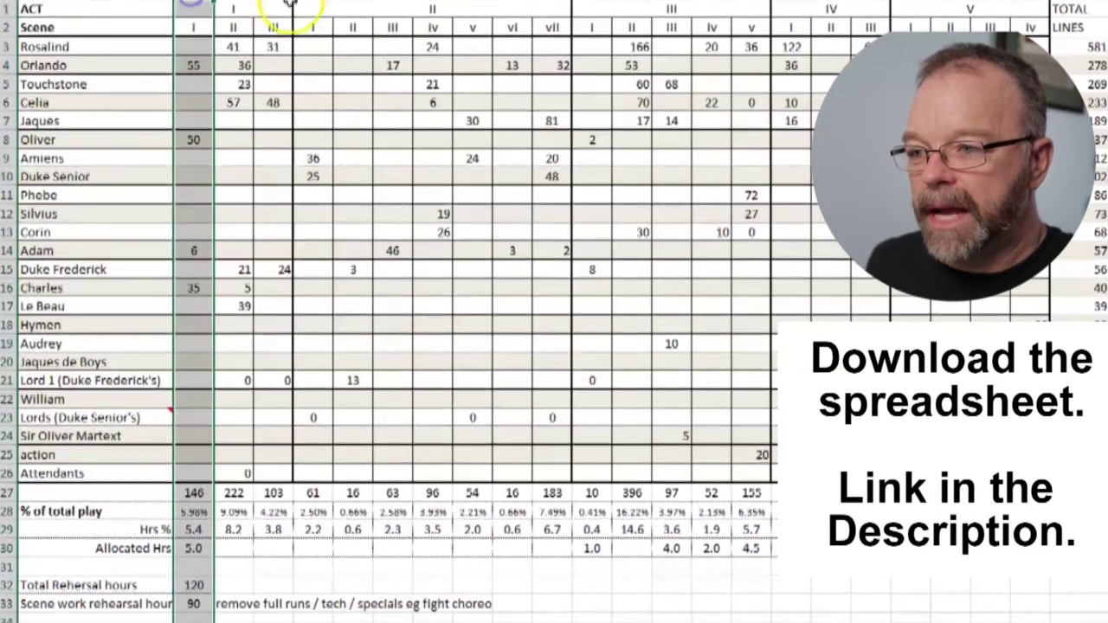
ctrl+click(353, 5)
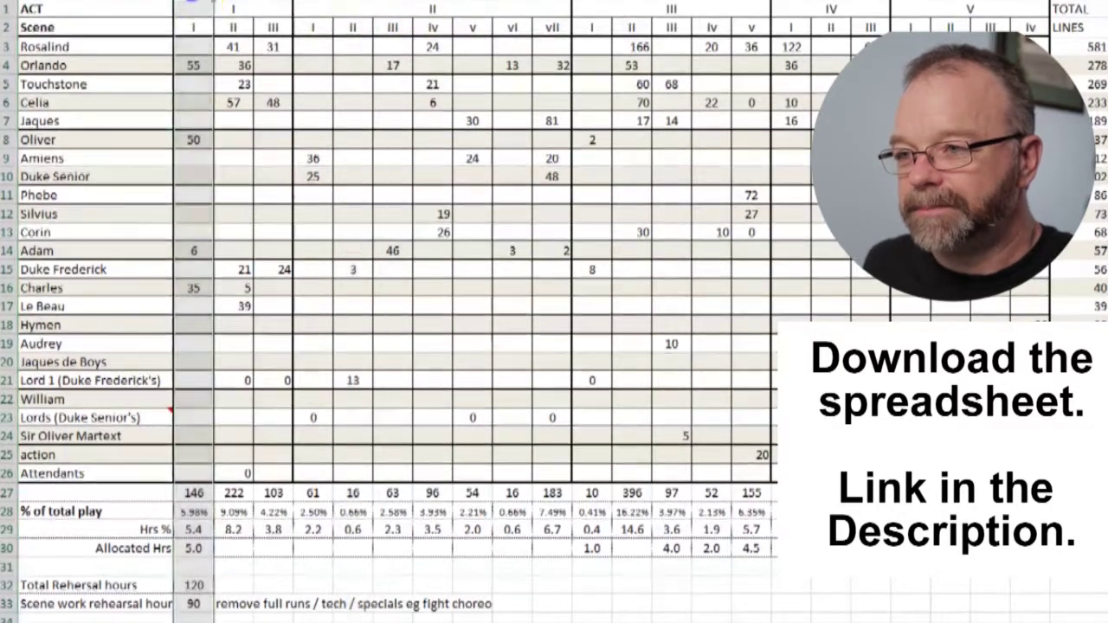
ctrl+click(392, 4)
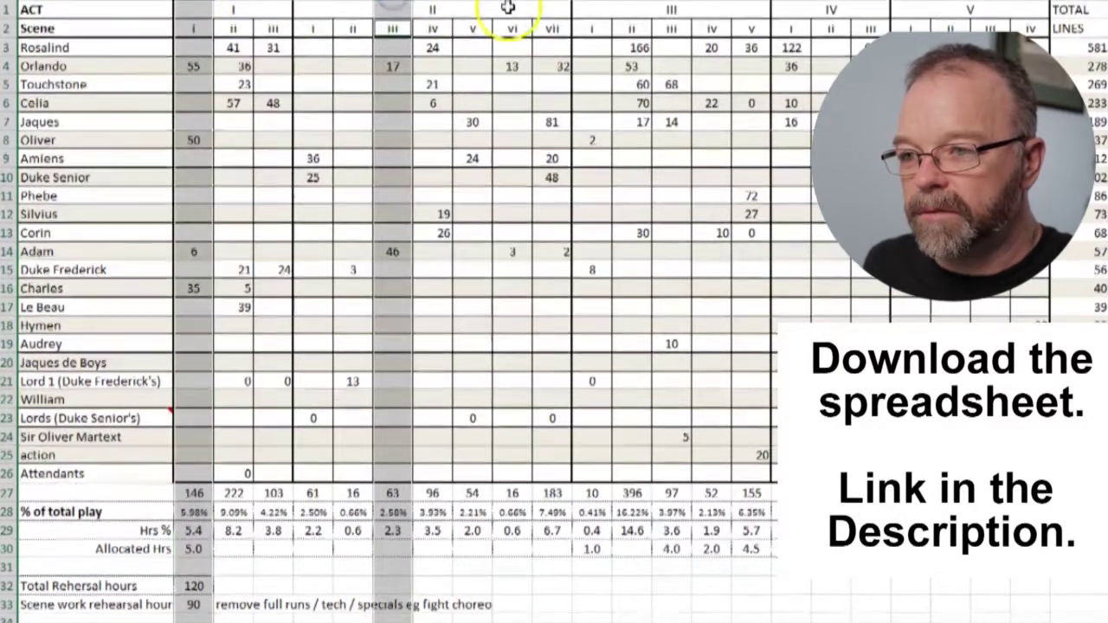
ctrl+click(513, 4)
ctrl+click(552, 4)
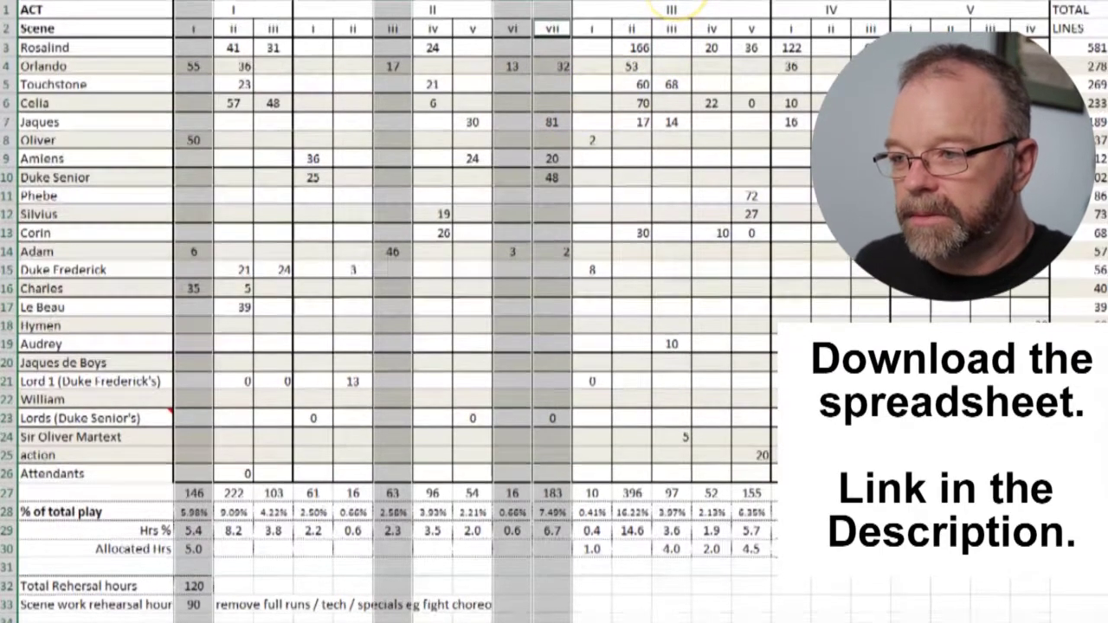
click(671, 27)
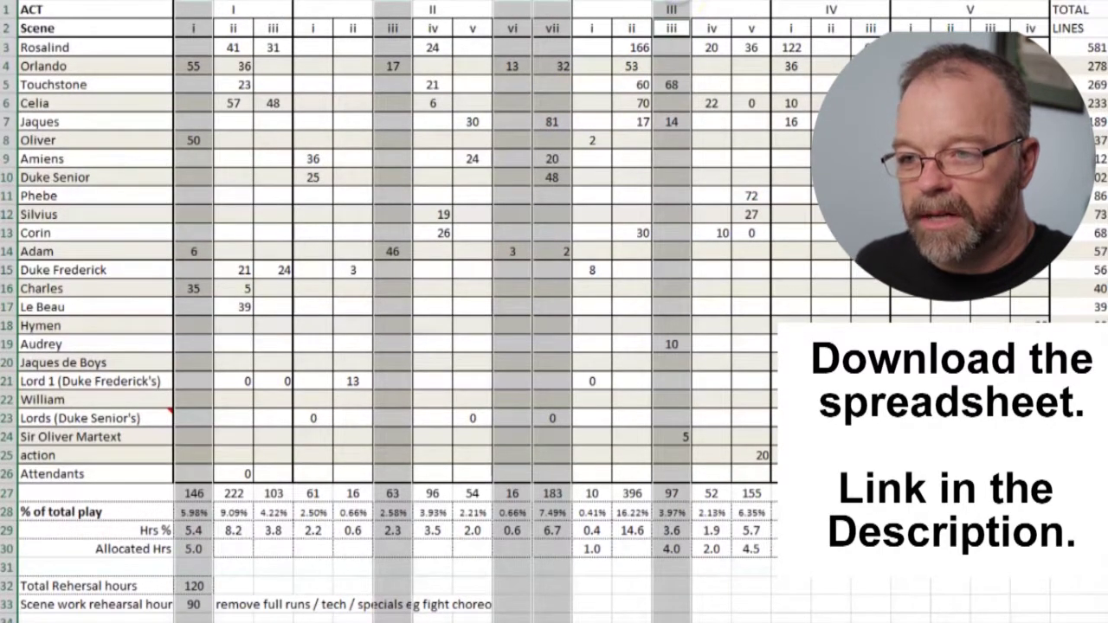
click(911, 5)
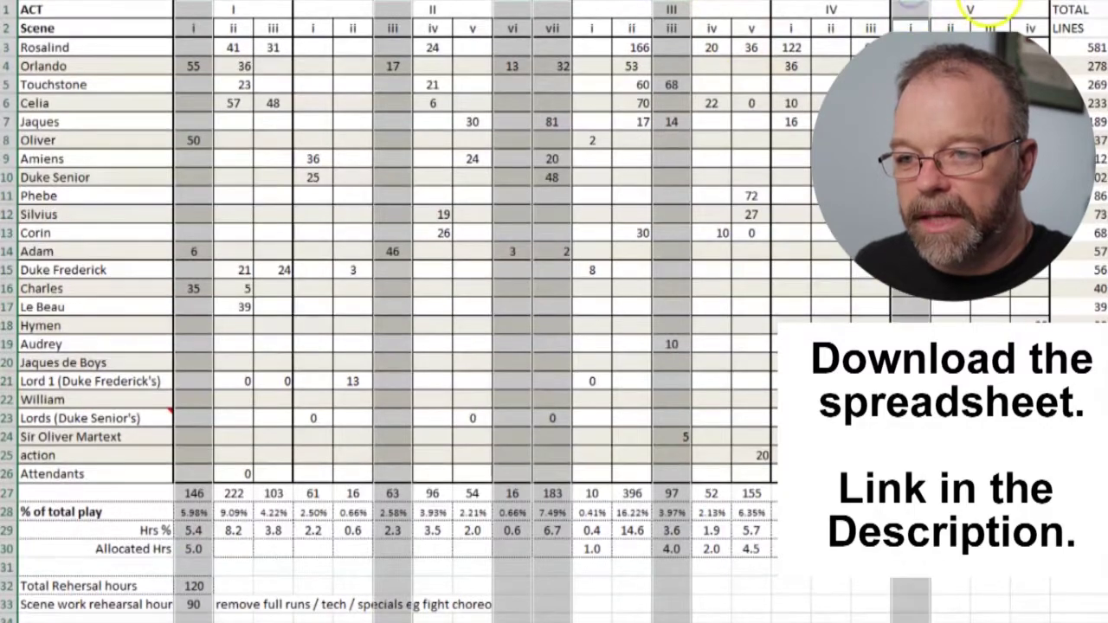
ctrl+click(990, 5)
ctrl+click(1030, 4)
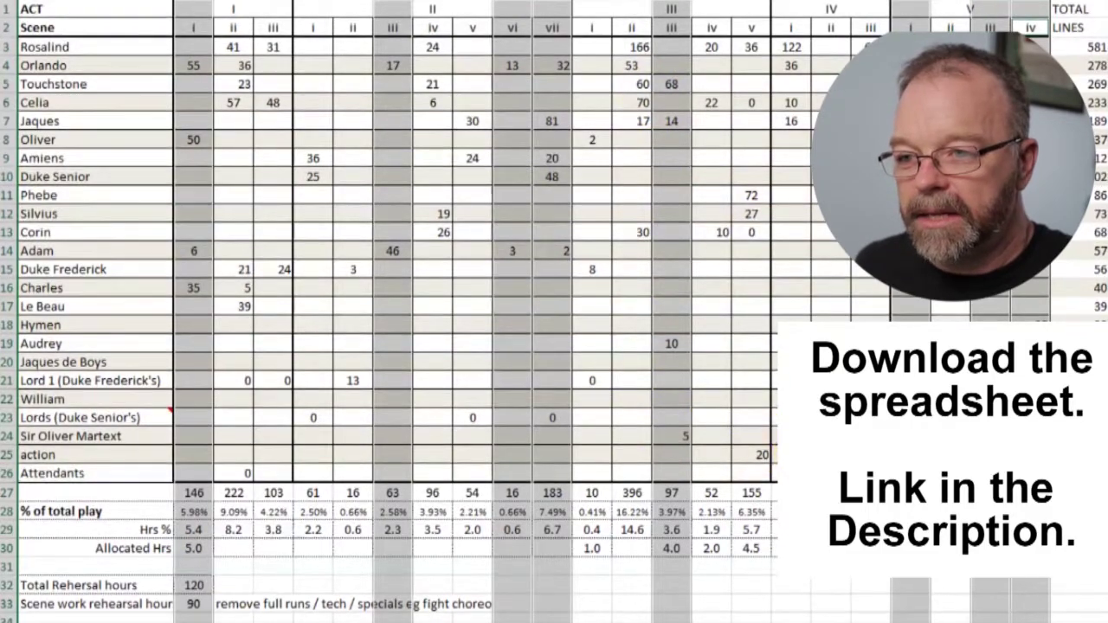
click(950, 418)
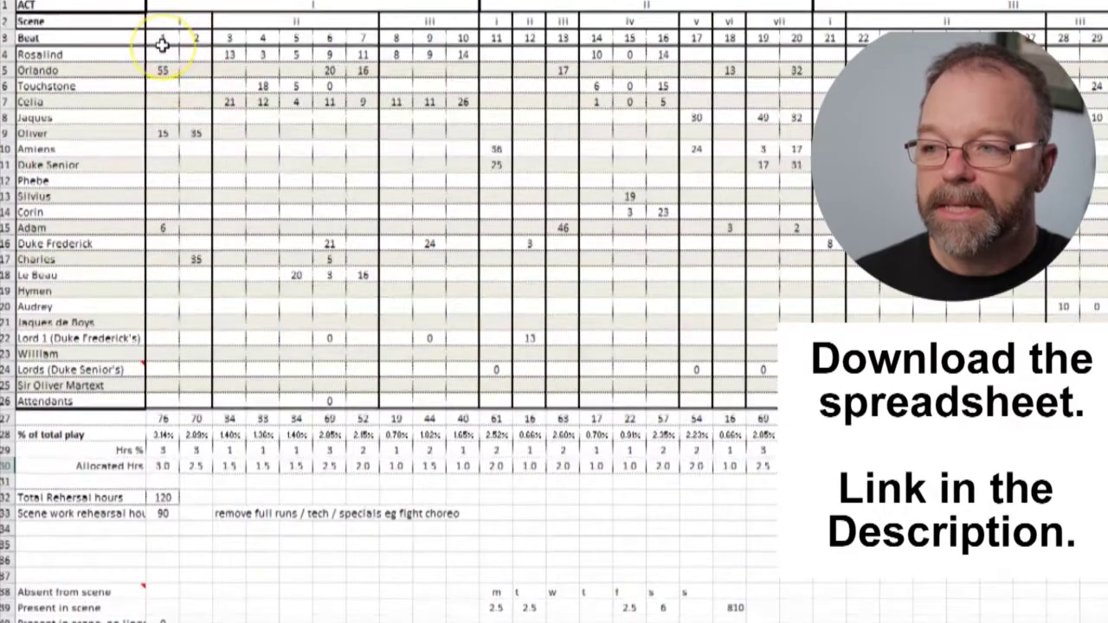
On the beat breakdown sheet, examine the lines in beat 1 from Orlando to Adam and in beat 2 from Oliver to Le Beau
click(161, 69)
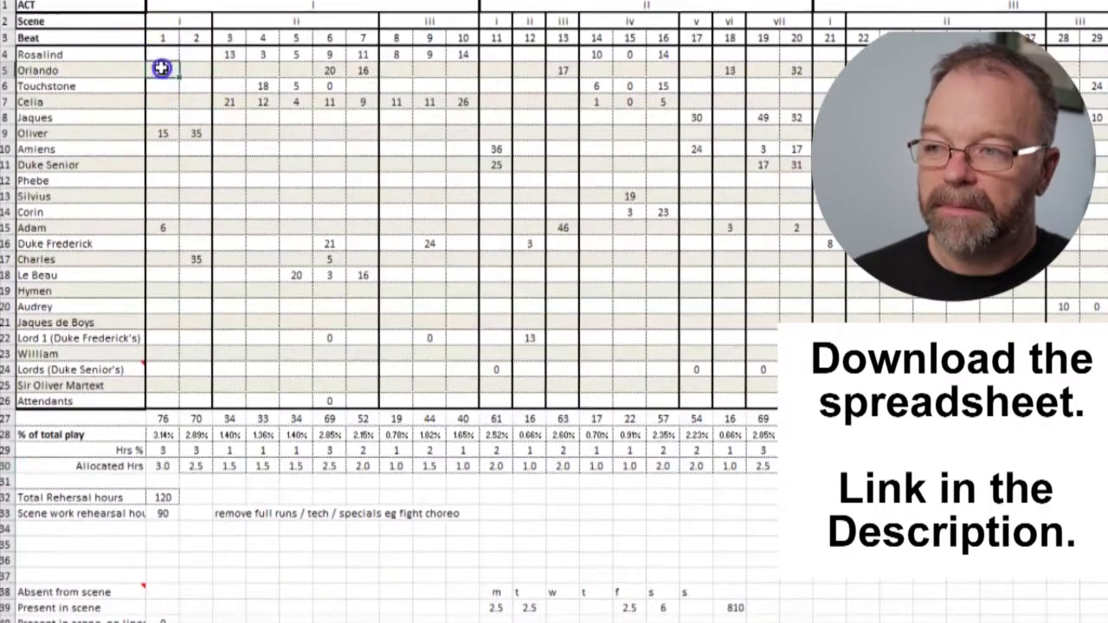
drag(162, 68, 156, 146)
drag(143, 223, 166, 230)
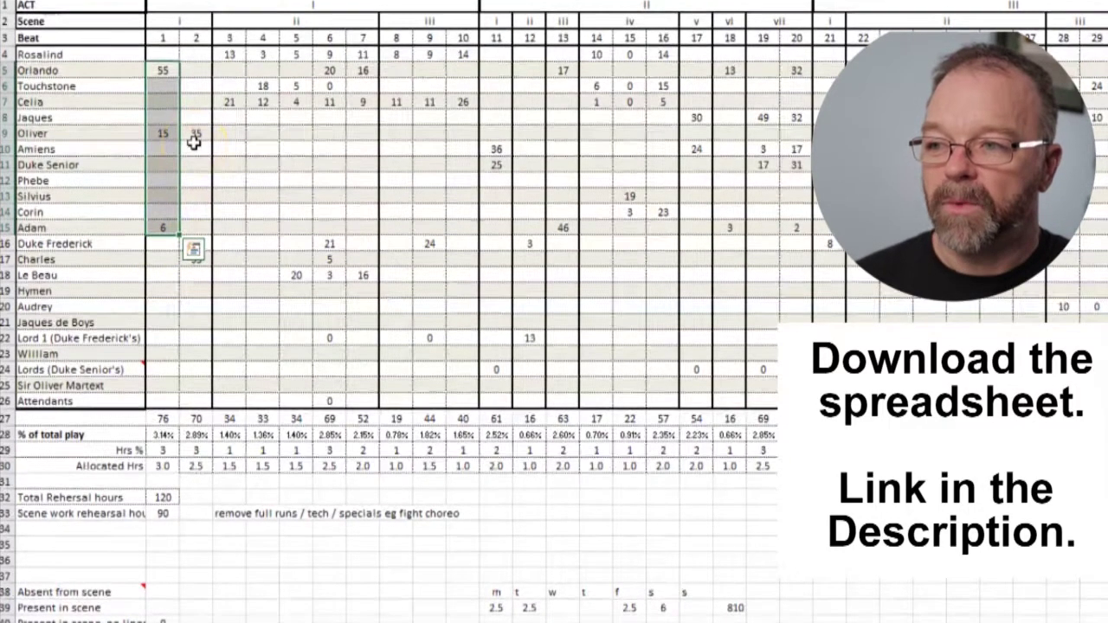
click(195, 37)
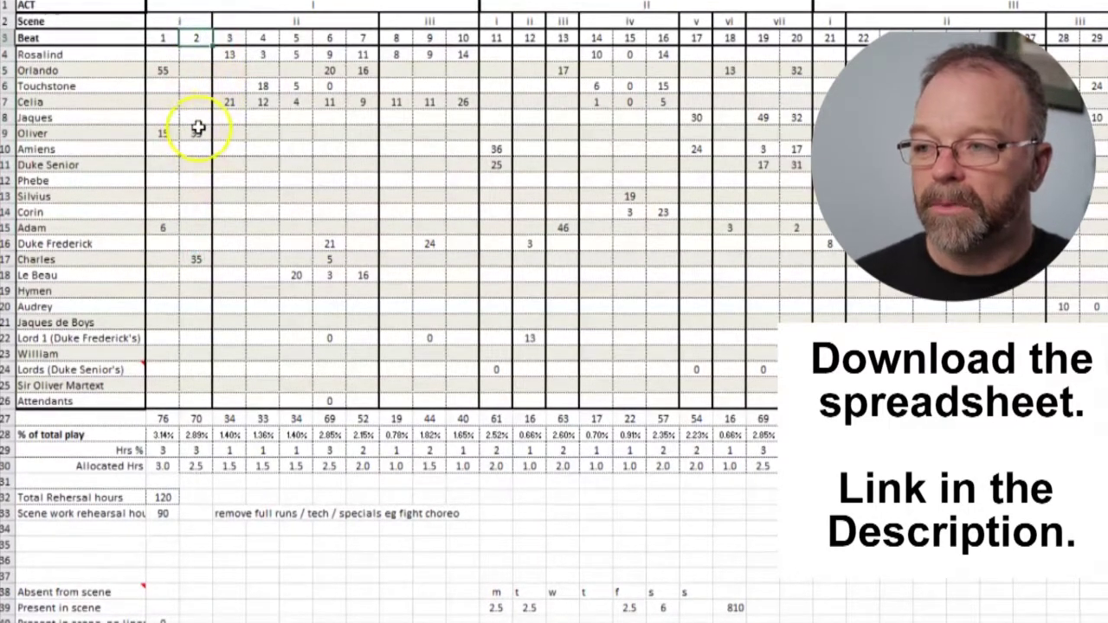
drag(198, 128, 199, 268)
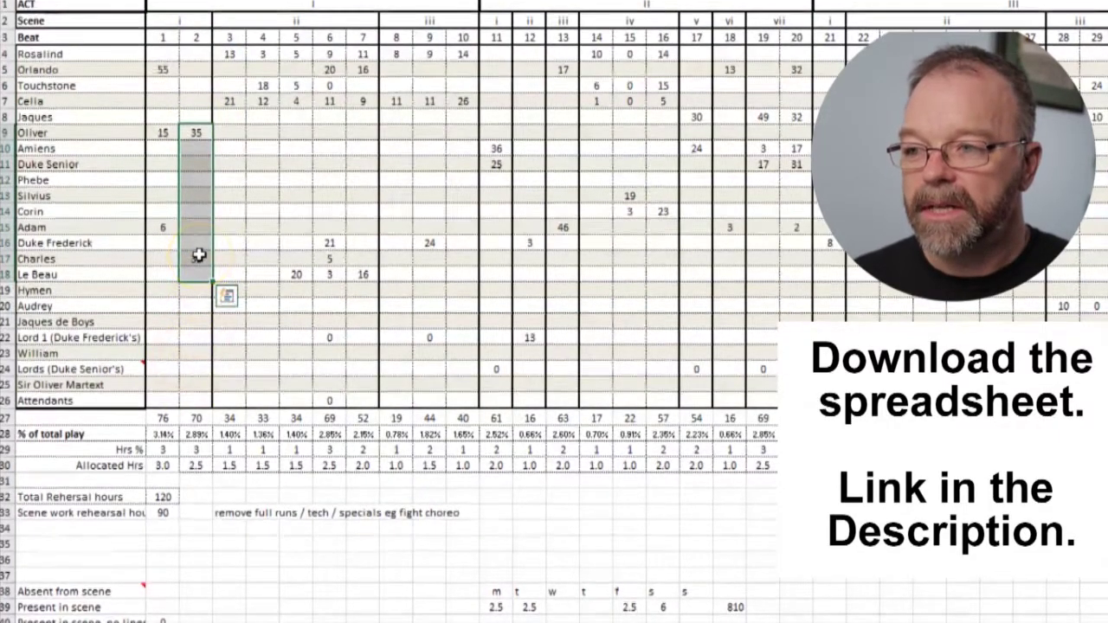
drag(199, 254, 199, 254)
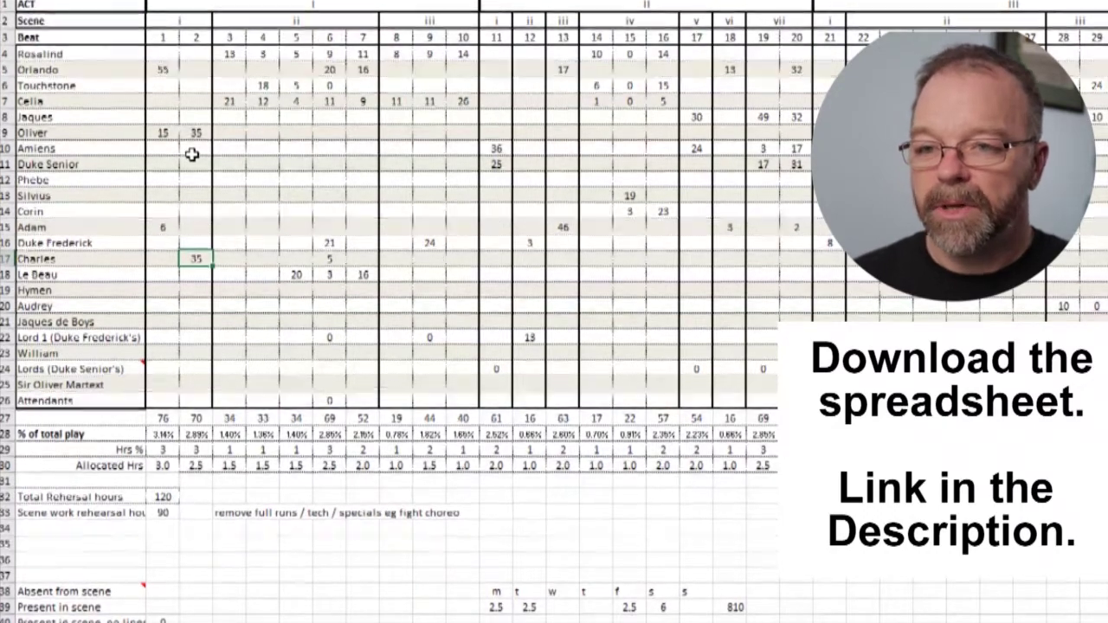
Check Charles's lines in beats 2 and 6, and compare which characters speak in beats 1 and 2
click(195, 258)
click(329, 258)
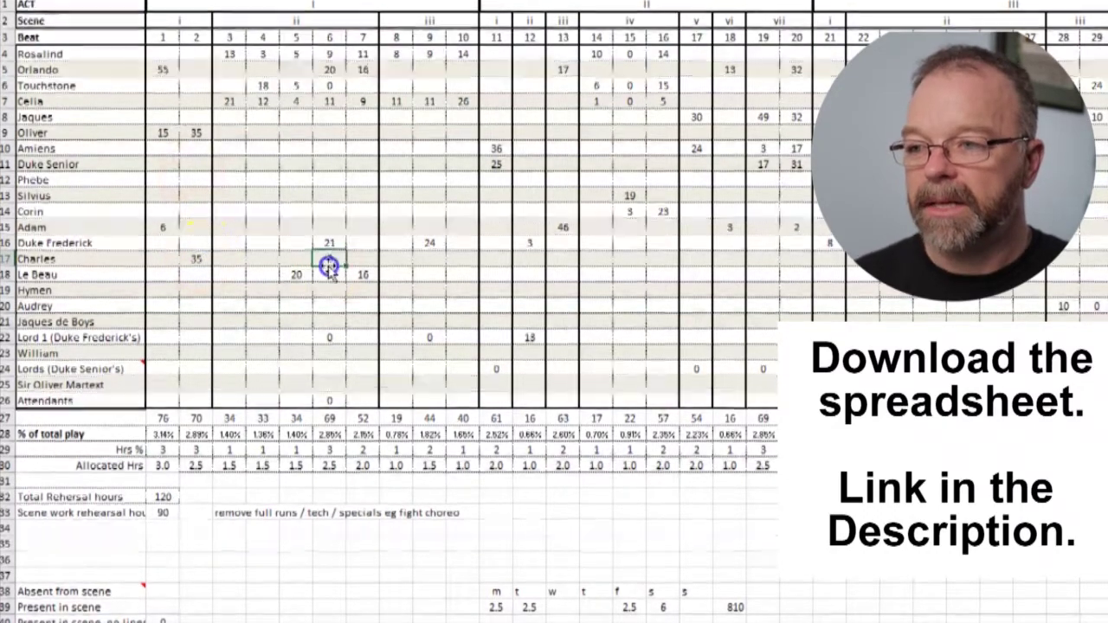
drag(162, 228, 165, 52)
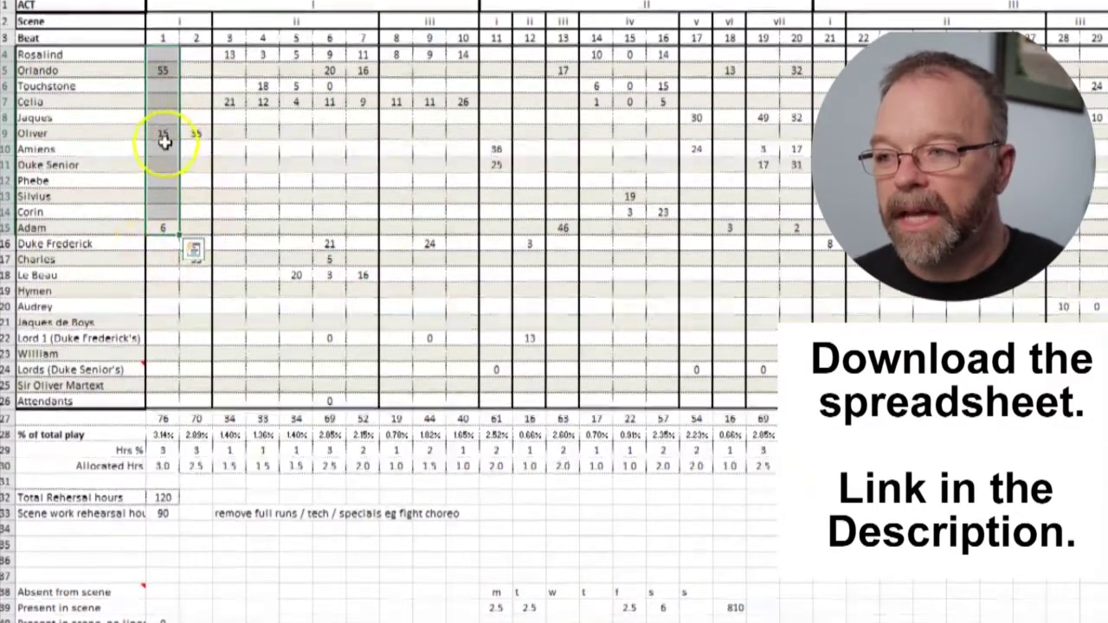
drag(197, 133, 196, 275)
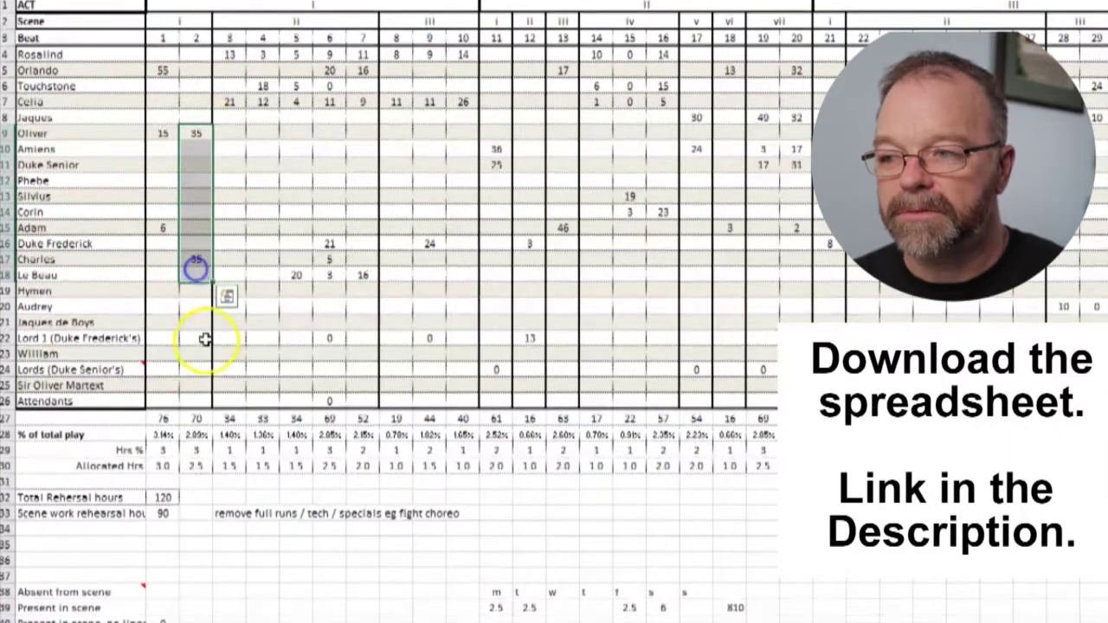